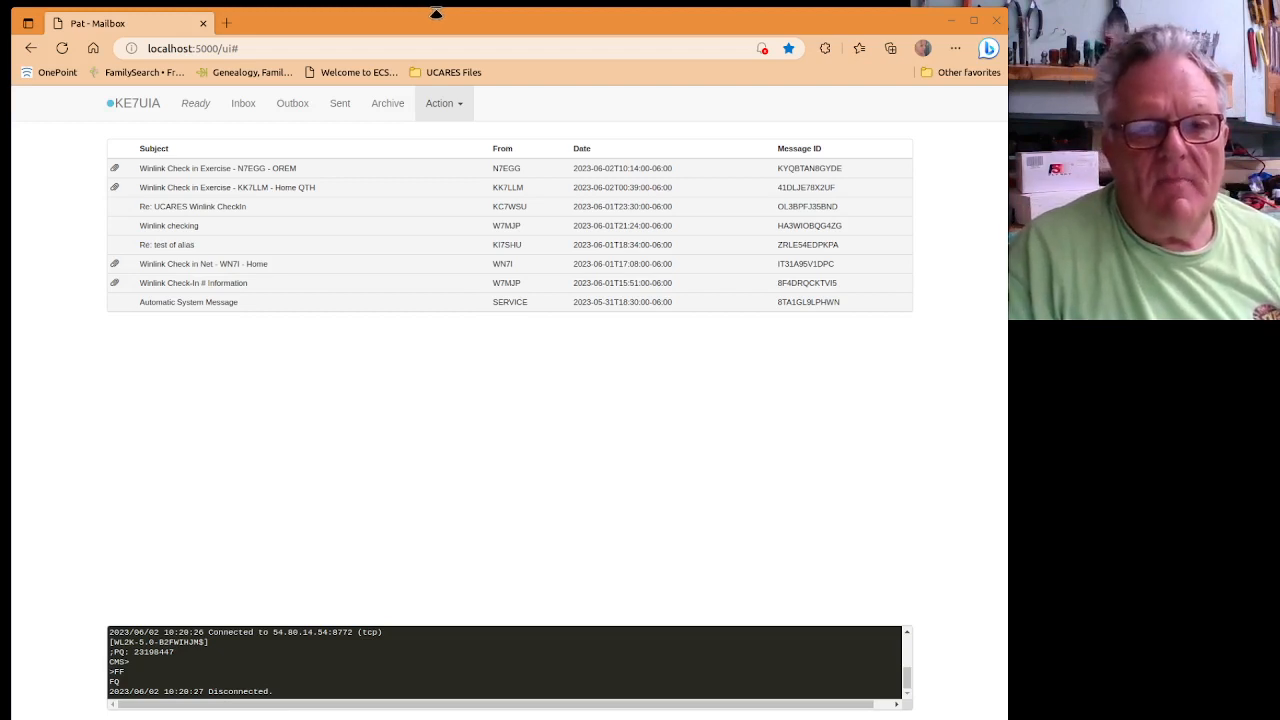
Connect to the Winlink server over telnet with target wl2k to download the new Winlink Net message.
{"action": "left_click", "coordinate": [461, 105]}
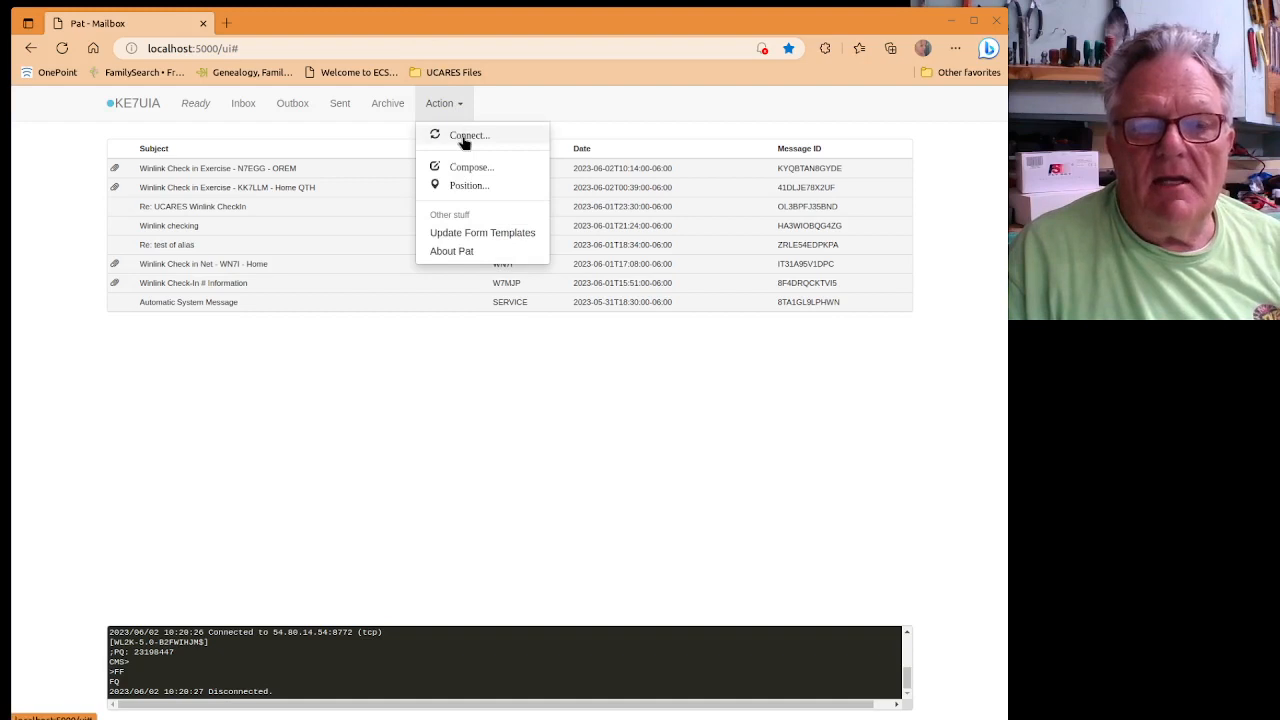
{"action": "left_click", "coordinate": [463, 140]}
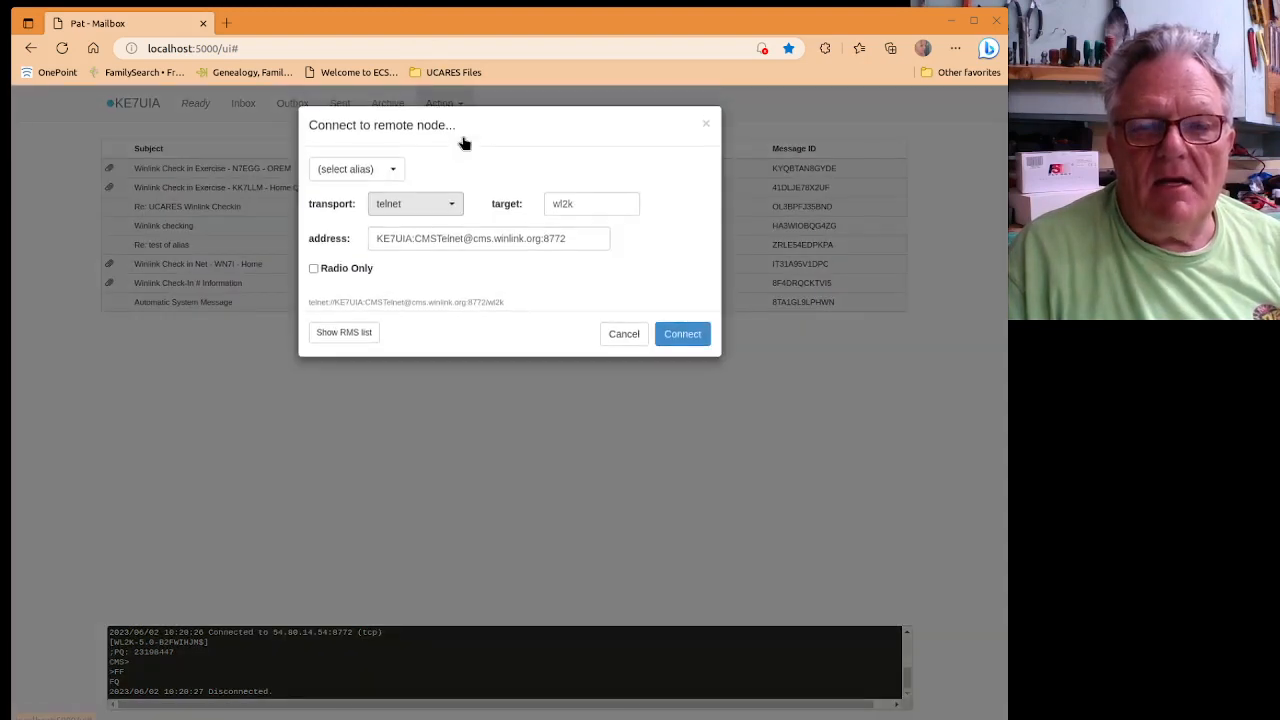
{"action": "left_click", "coordinate": [392, 172]}
{"action": "left_click", "coordinate": [363, 214]}
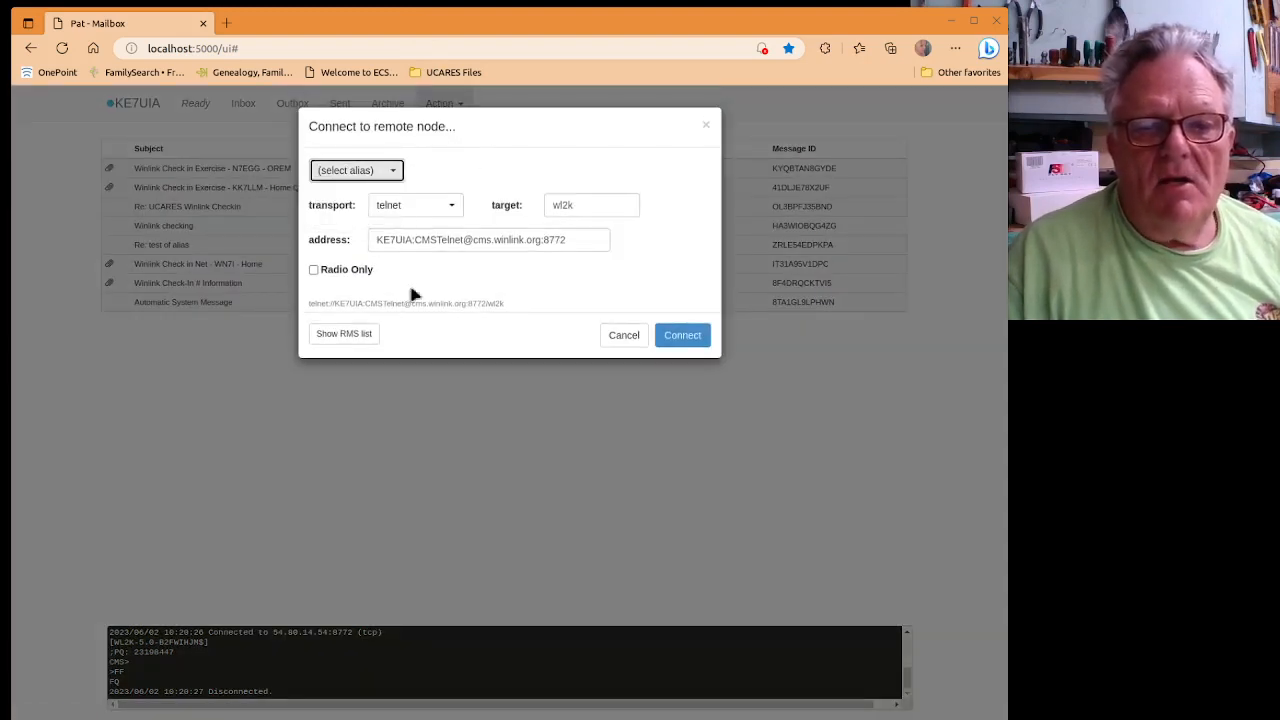
{"action": "left_click", "coordinate": [683, 337]}
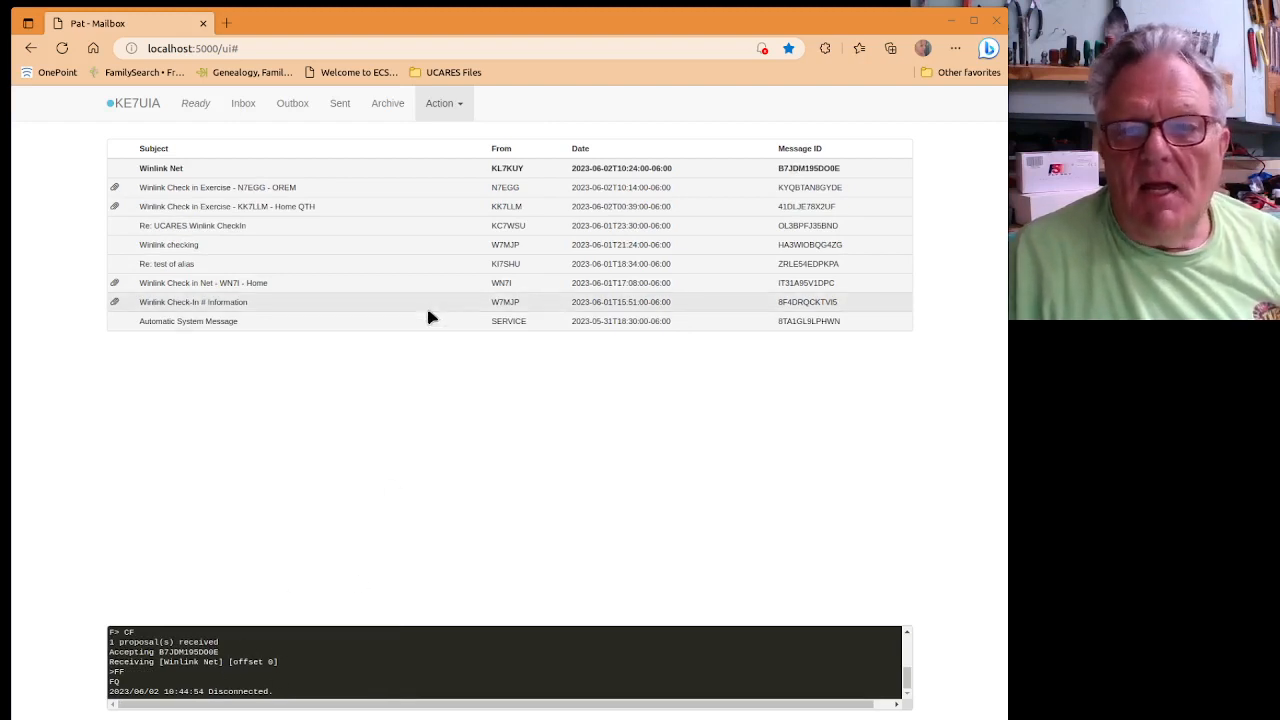
Read the new Winlink Net check-in message, then close it to return to the inbox.
{"action": "left_click", "coordinate": [192, 168]}
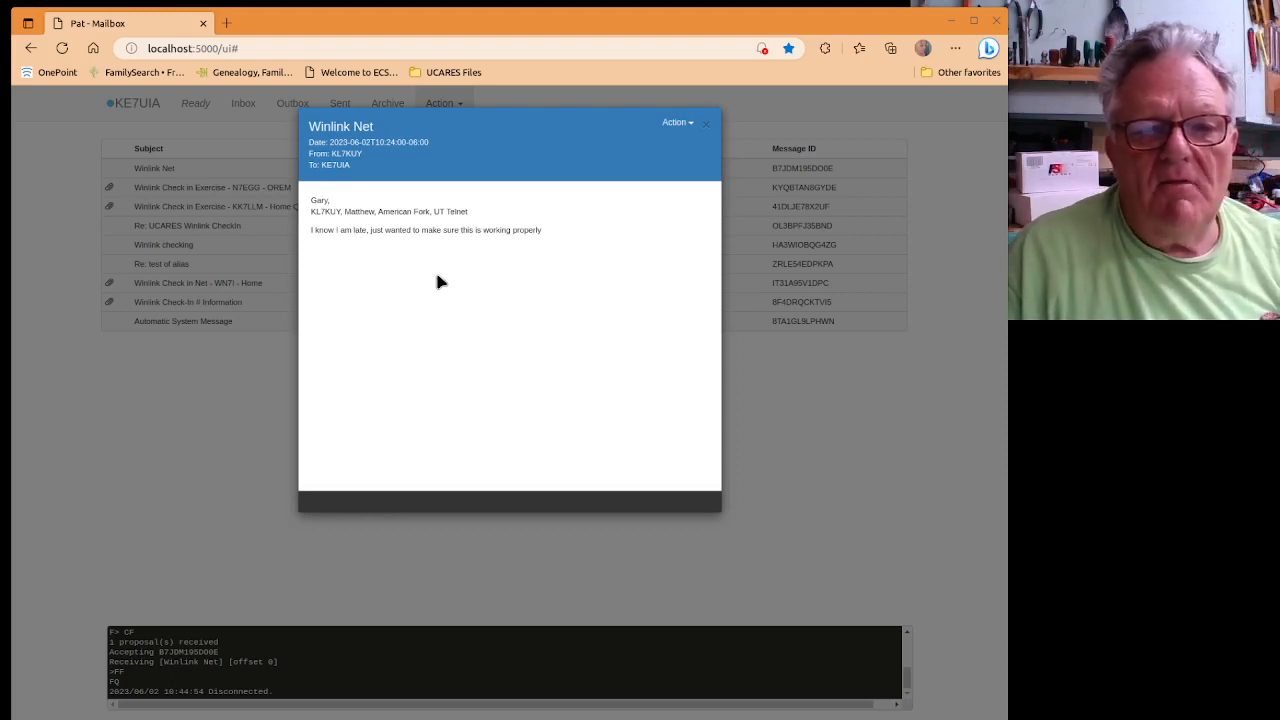
{"action": "left_click", "coordinate": [706, 122]}
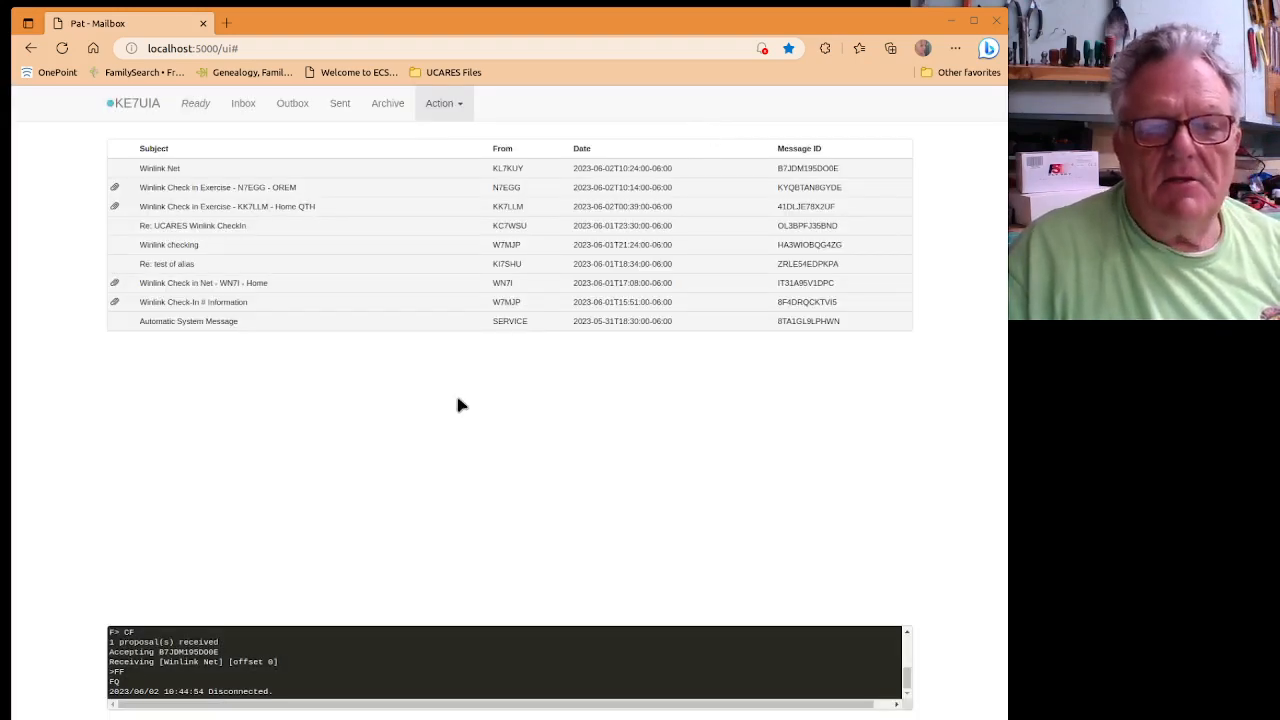
{"action": "left_click", "coordinate": [453, 110]}
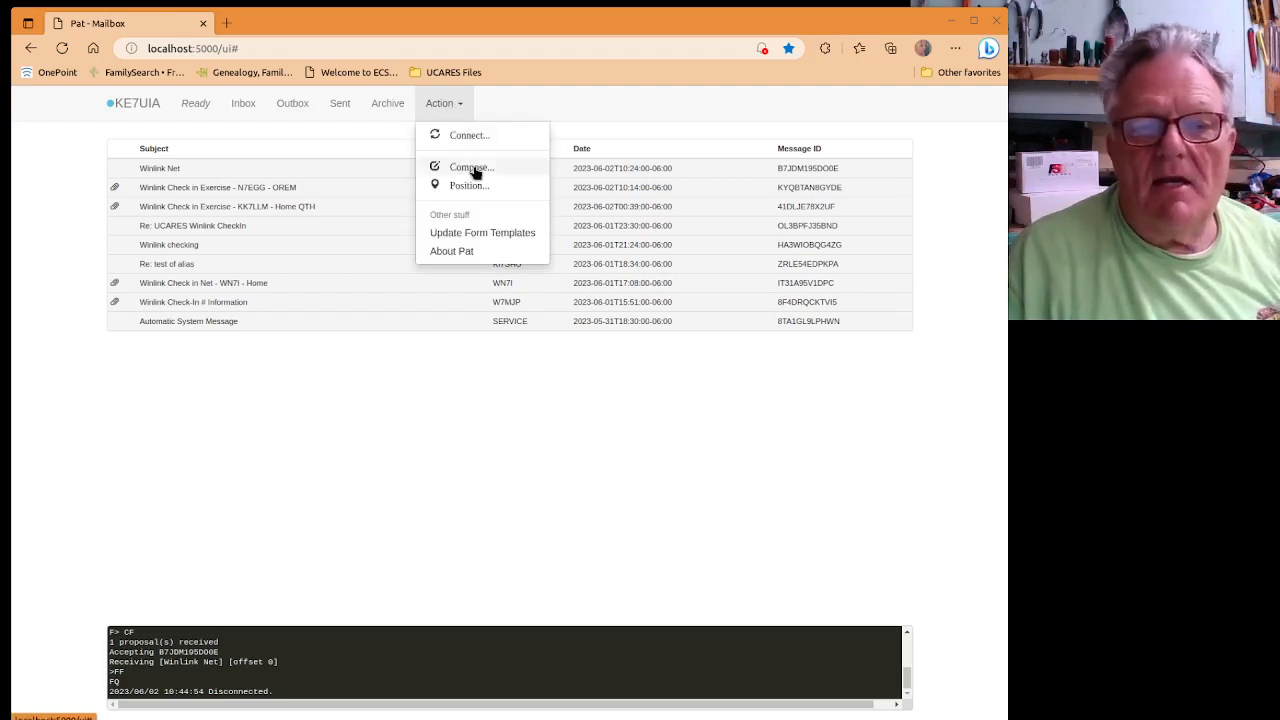
Compose a bodiless message titled 'Test of forms' to the station's own call sign and post it.
{"action": "left_click", "coordinate": [474, 170]}
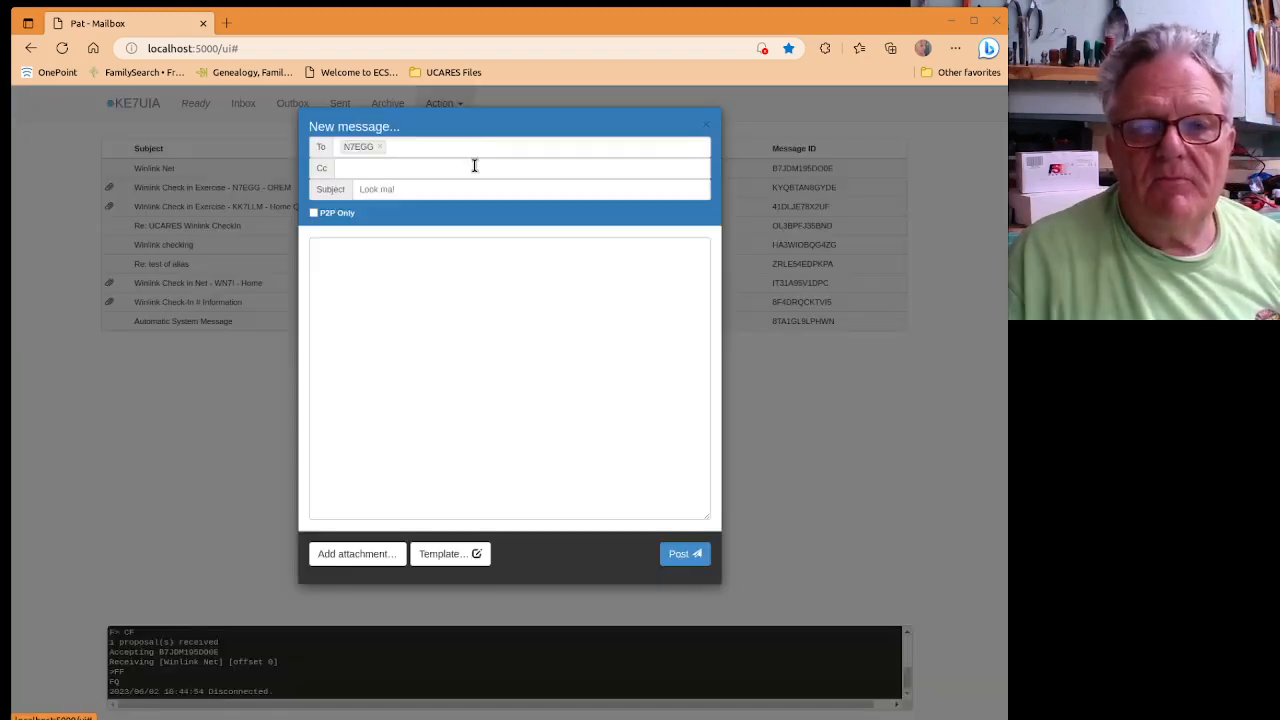
{"action": "left_click", "coordinate": [425, 146]}
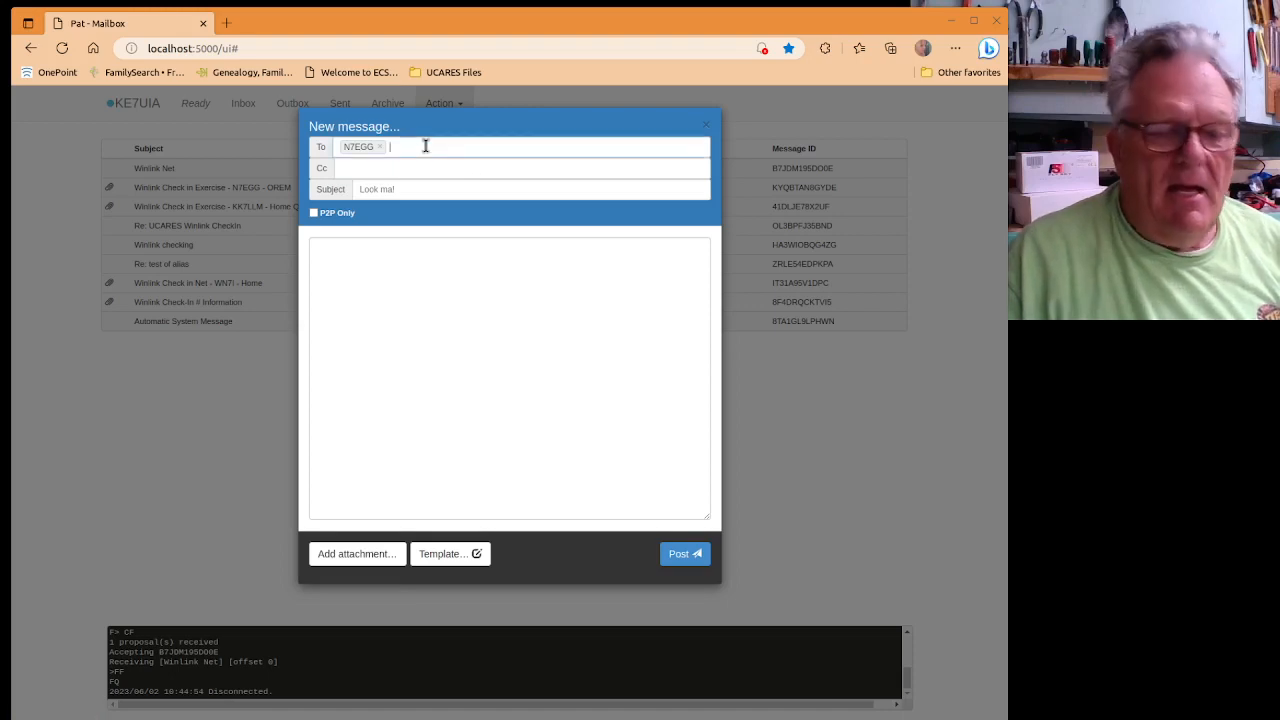
{"action": "key", "text": "BackSpace"}
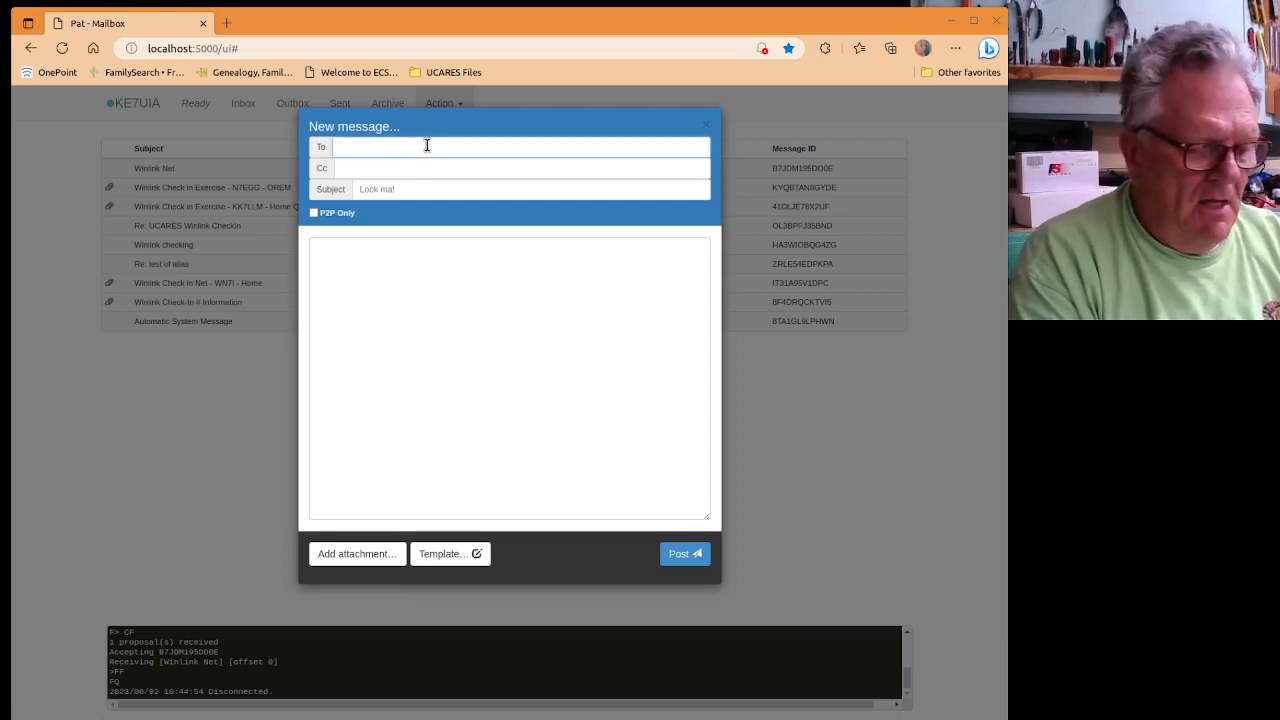
{"action": "type", "text": "ke"}
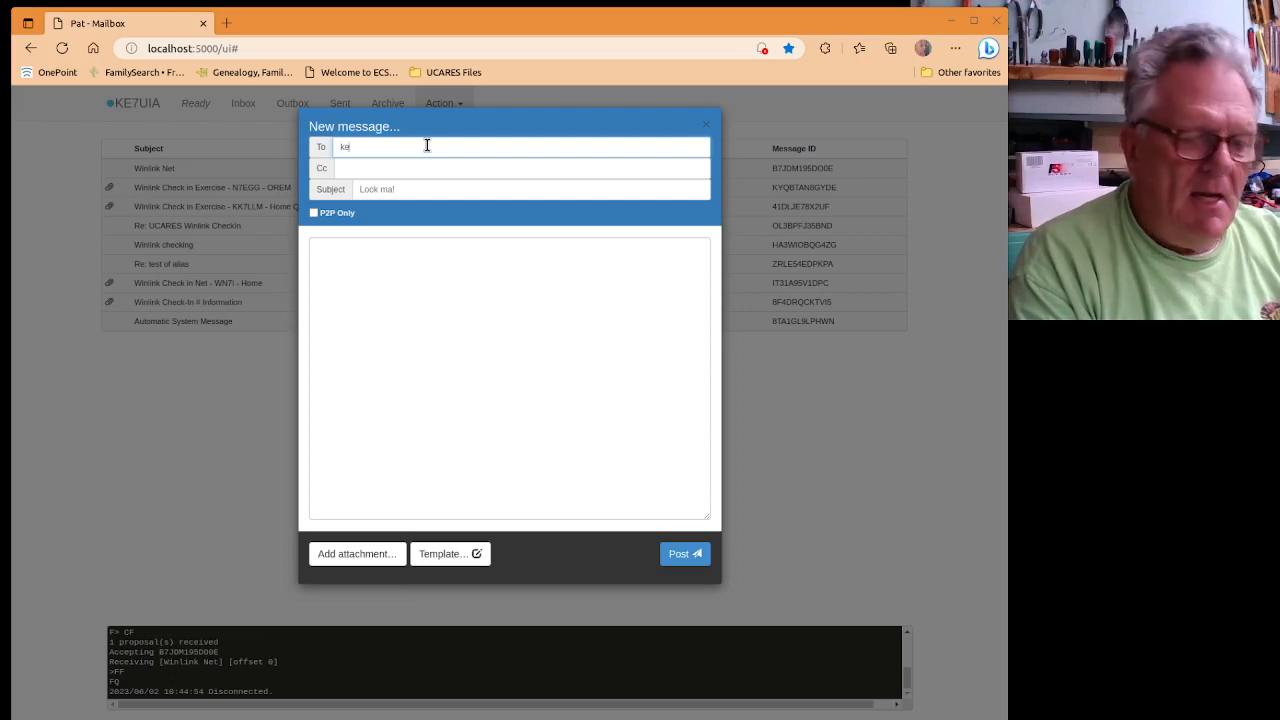
{"action": "type", "text": "7u"}
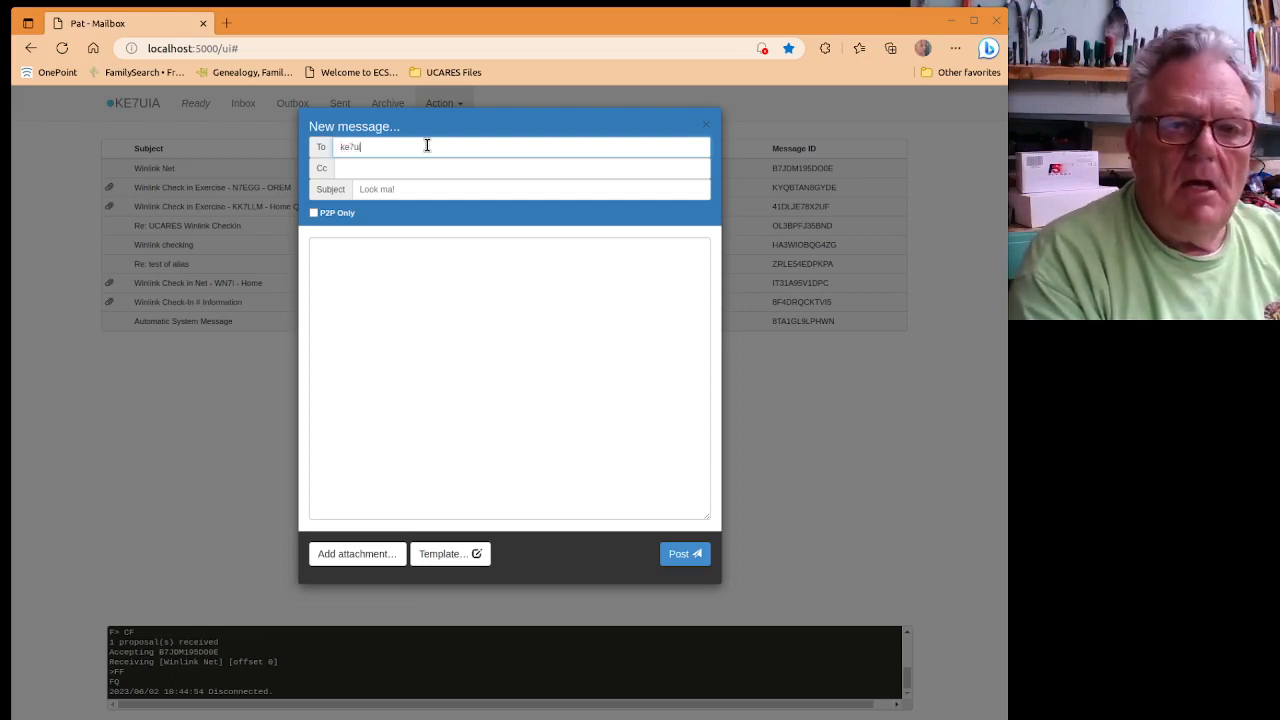
{"action": "type", "text": "ia"}
{"action": "key", "text": "BackSpace"}
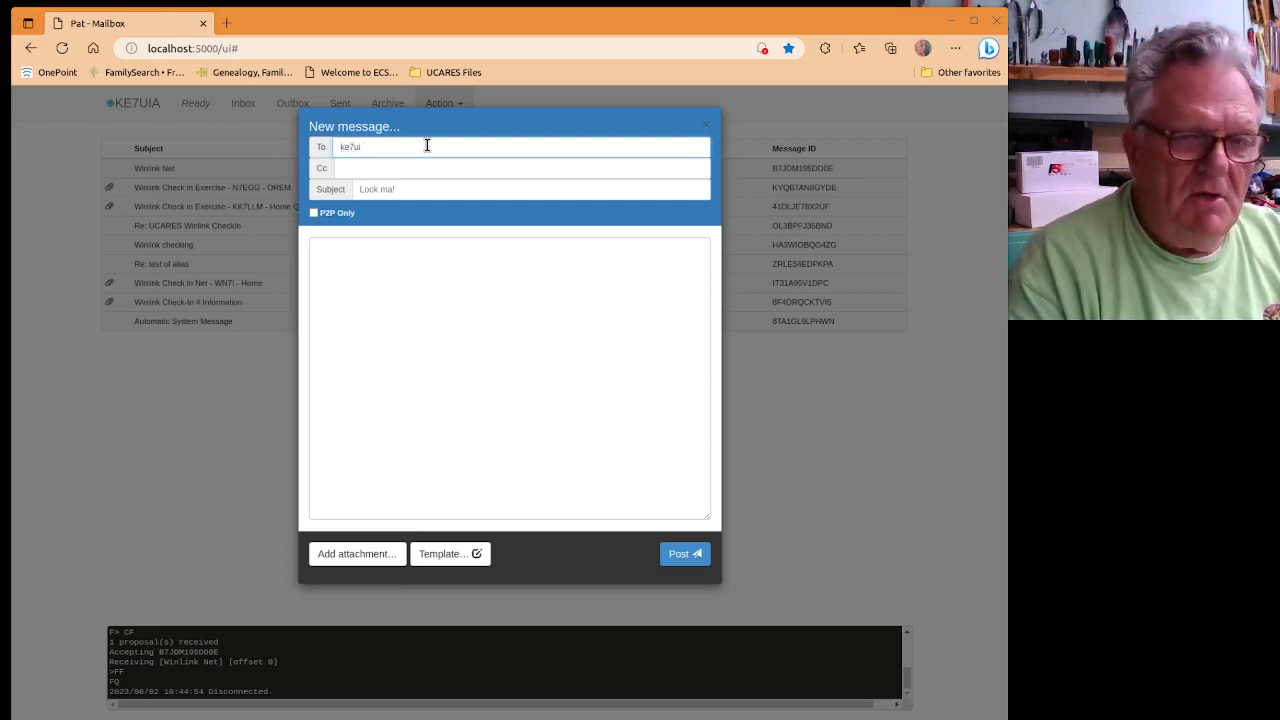
{"action": "type", "text": "a"}
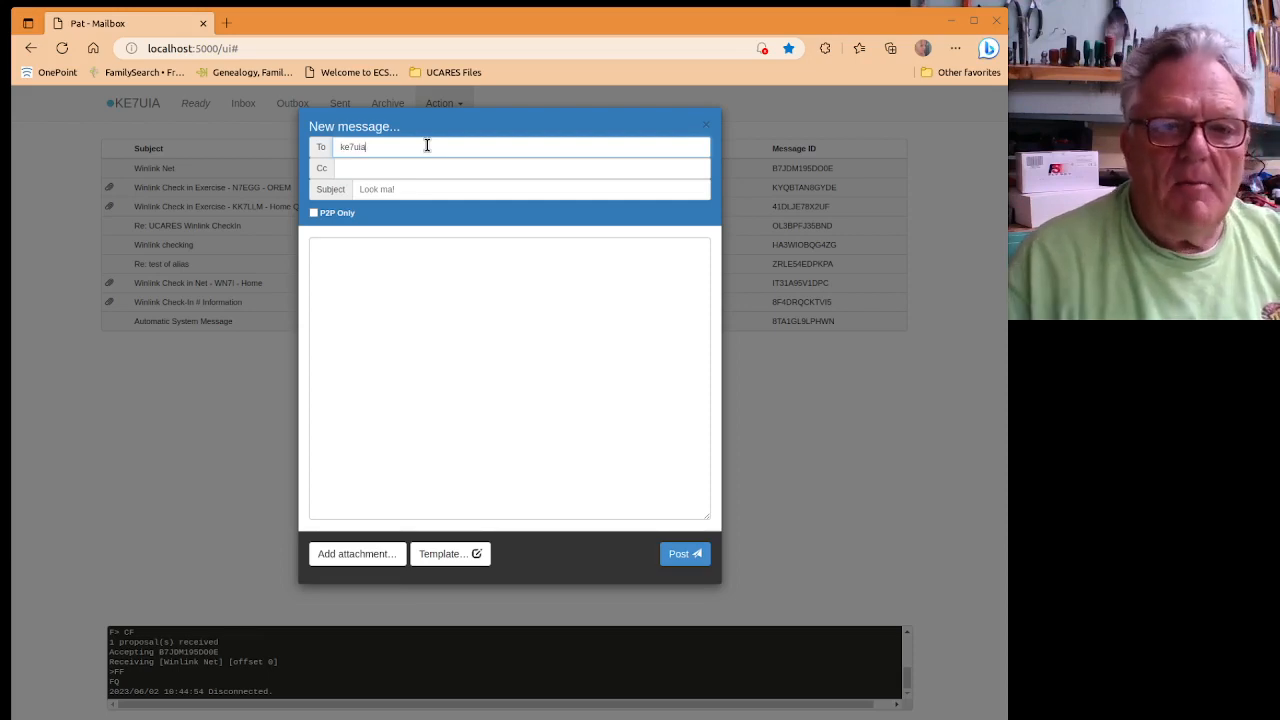
{"action": "left_click", "coordinate": [430, 190]}
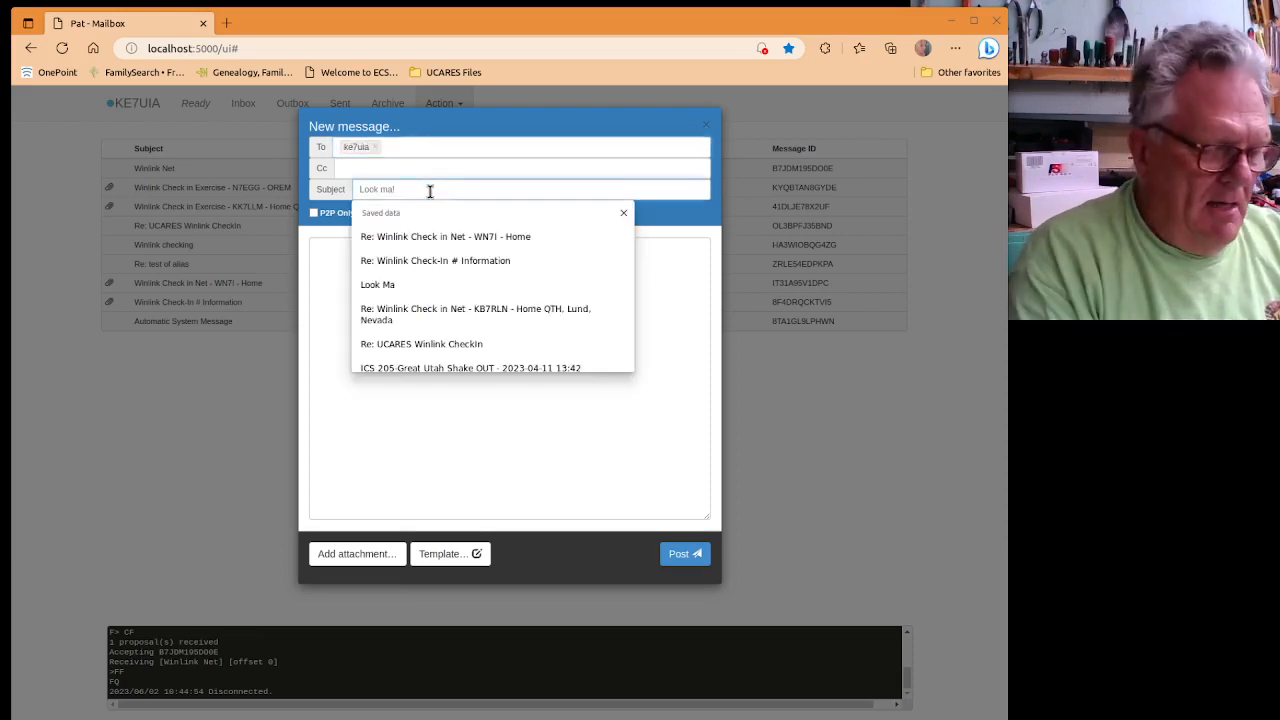
{"action": "type", "text": "T"}
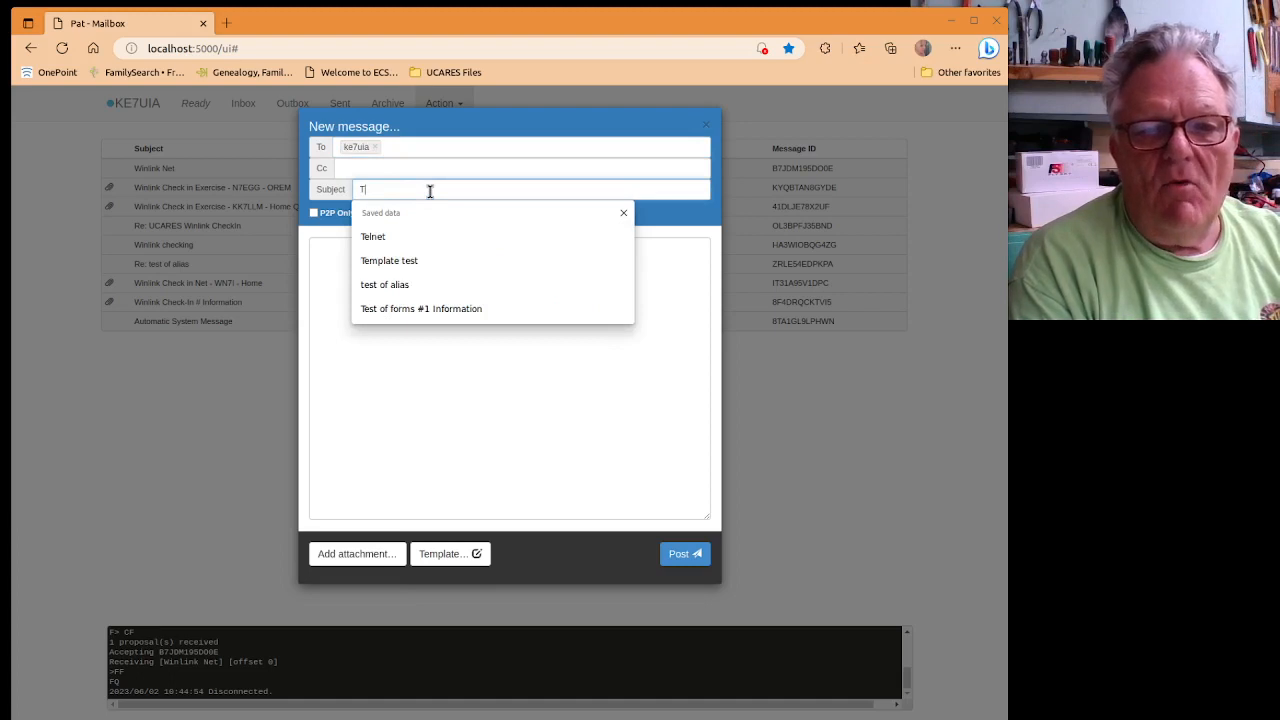
{"action": "type", "text": "est of "}
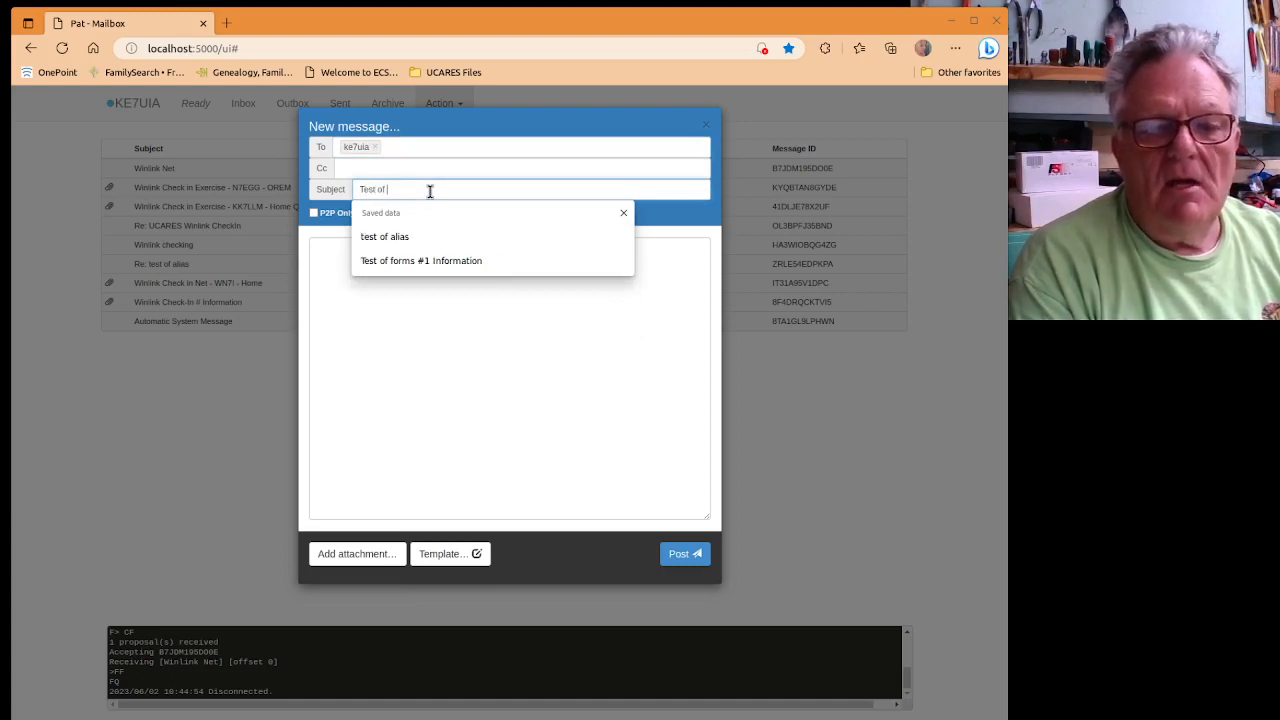
{"action": "type", "text": "forms #1 Information"}
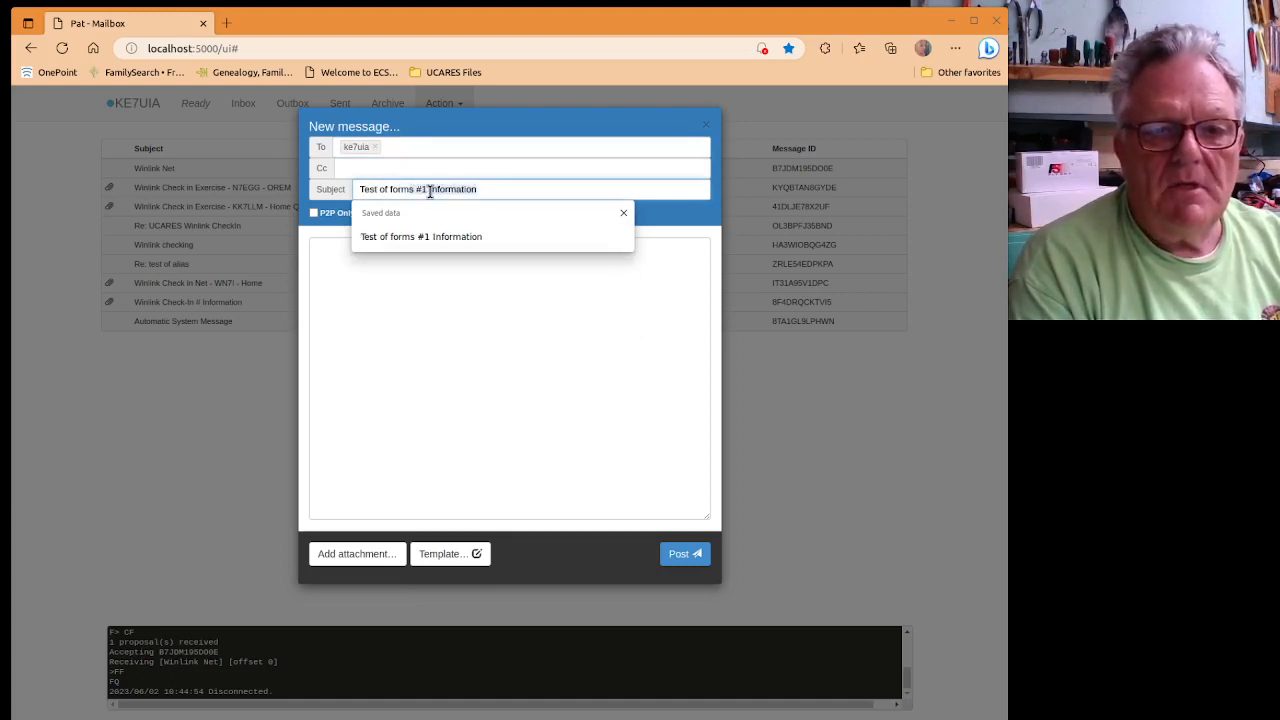
{"action": "key", "text": "Return"}
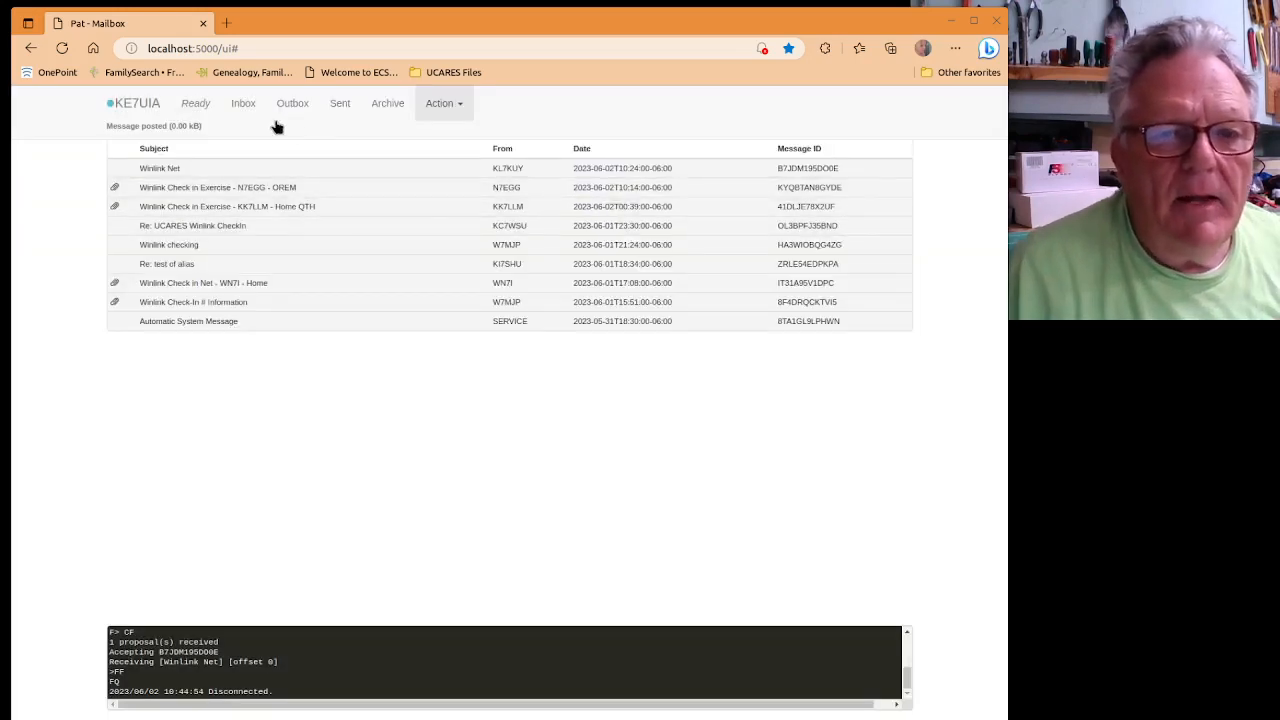
Delete the queued 'Test of forms' message from the outbox, leaving it empty.
{"action": "left_click", "coordinate": [240, 106]}
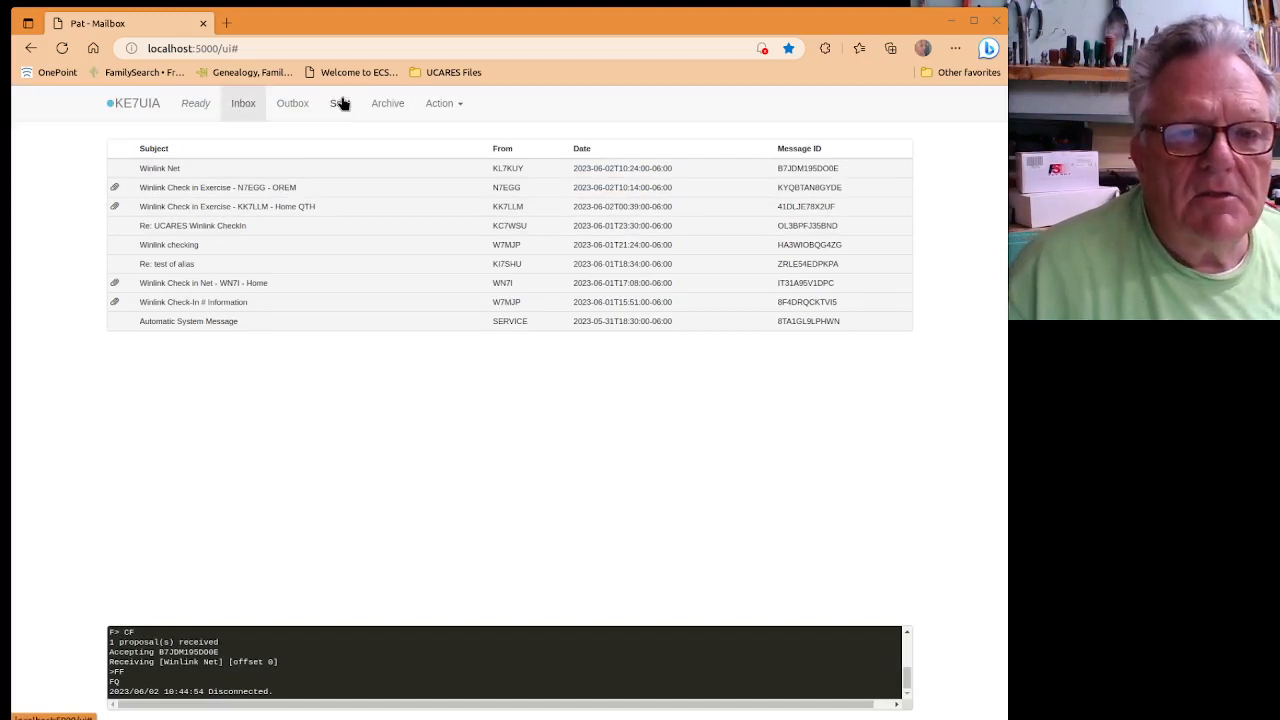
{"action": "left_click", "coordinate": [300, 108]}
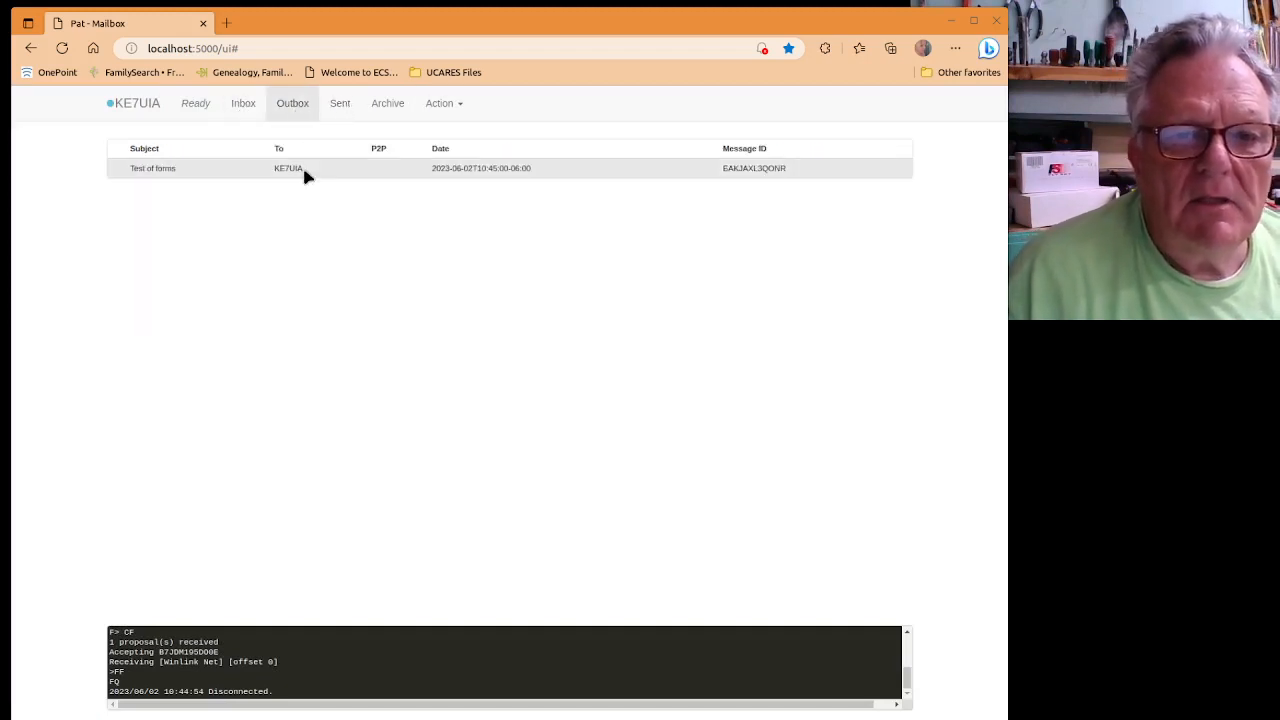
{"action": "left_click", "coordinate": [302, 166]}
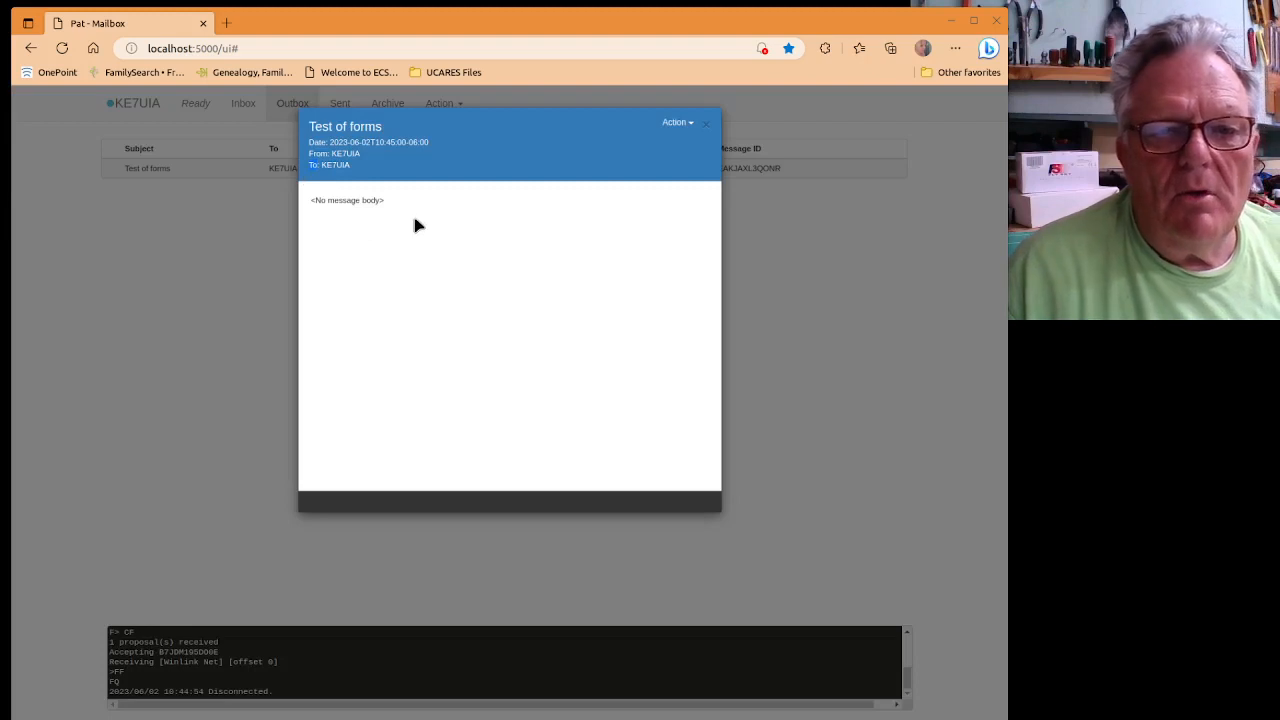
{"action": "left_click", "coordinate": [684, 124]}
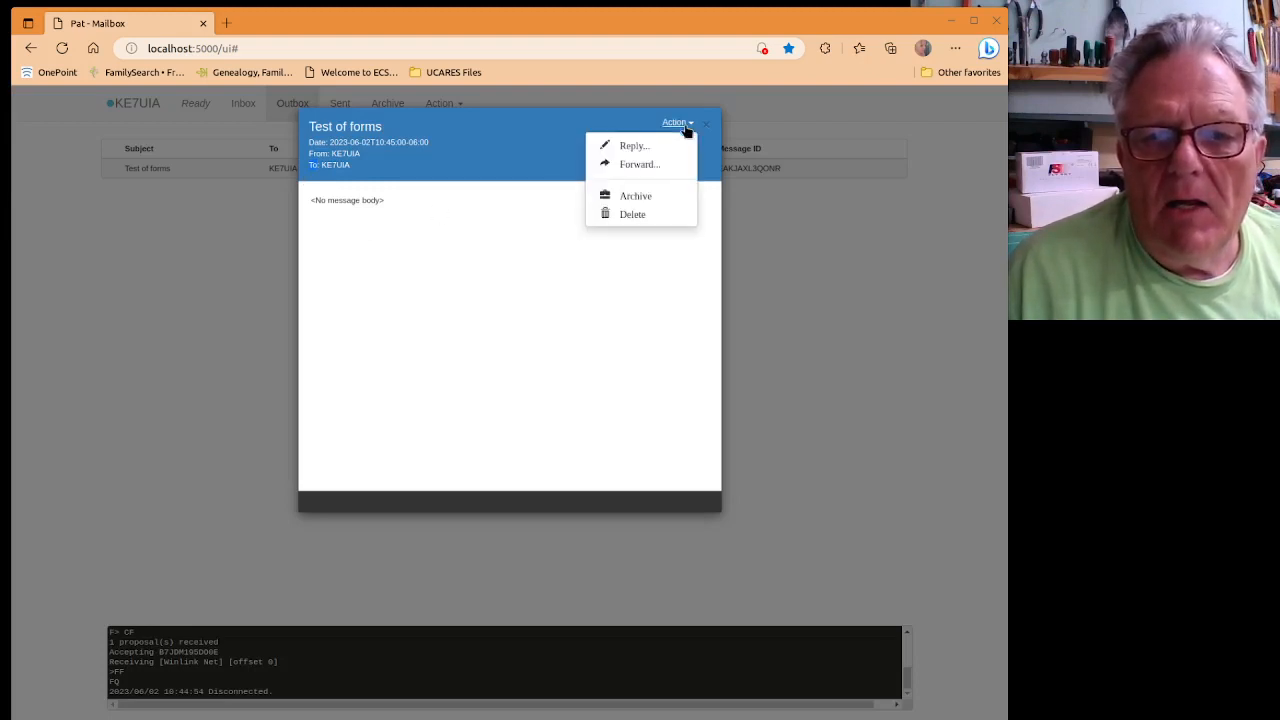
{"action": "left_click", "coordinate": [629, 215]}
{"action": "left_click", "coordinate": [686, 202]}
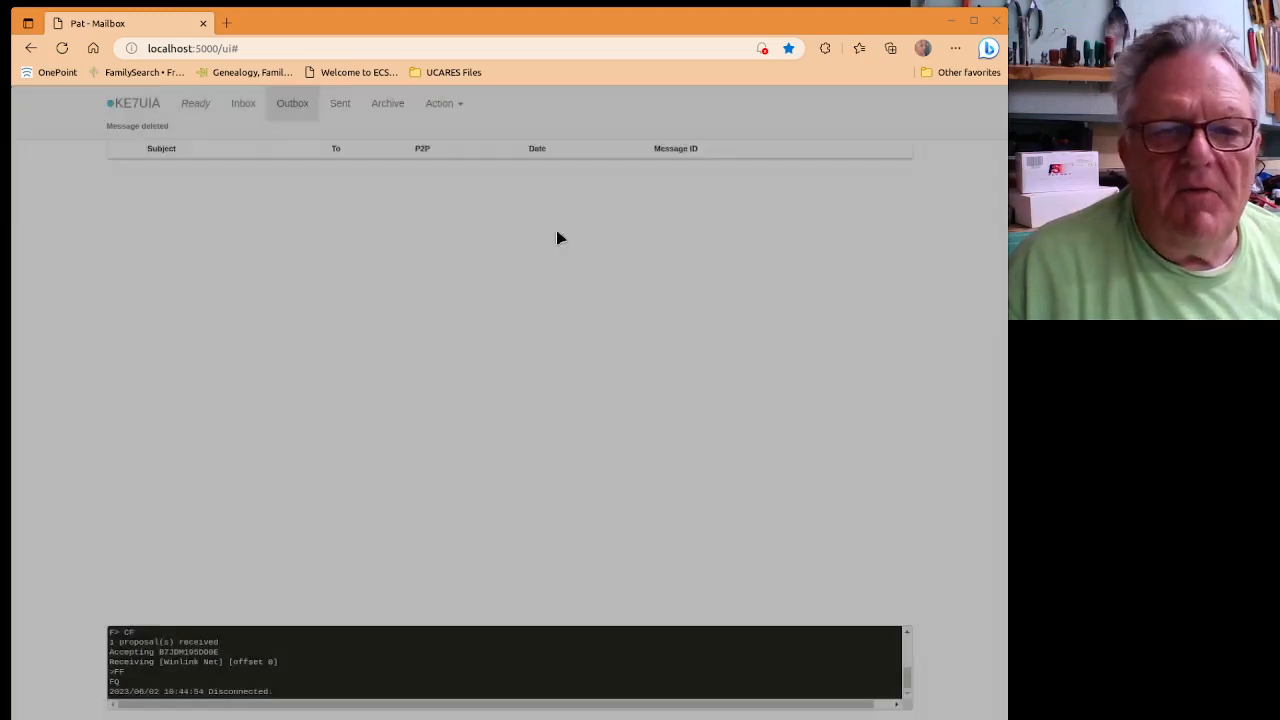
{"action": "left_click", "coordinate": [445, 105]}
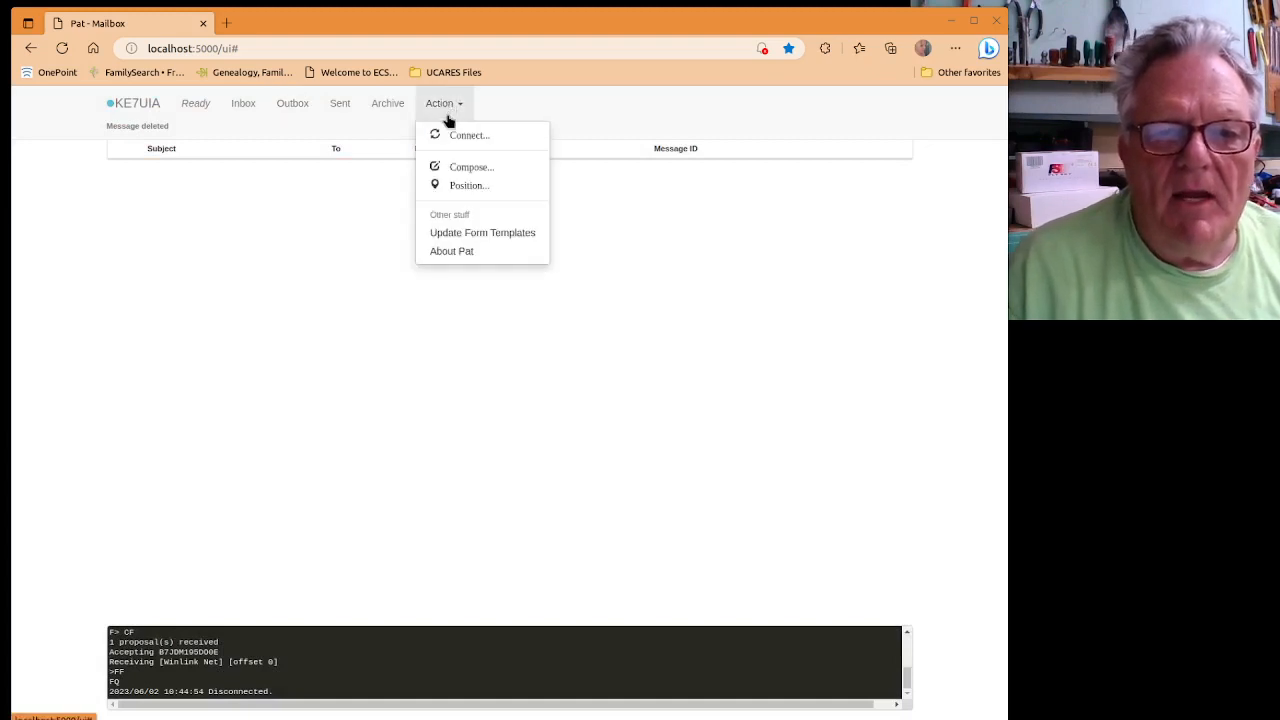
Start a new message to the station's own call sign with subject 'Test of forms'.
{"action": "left_click", "coordinate": [460, 170]}
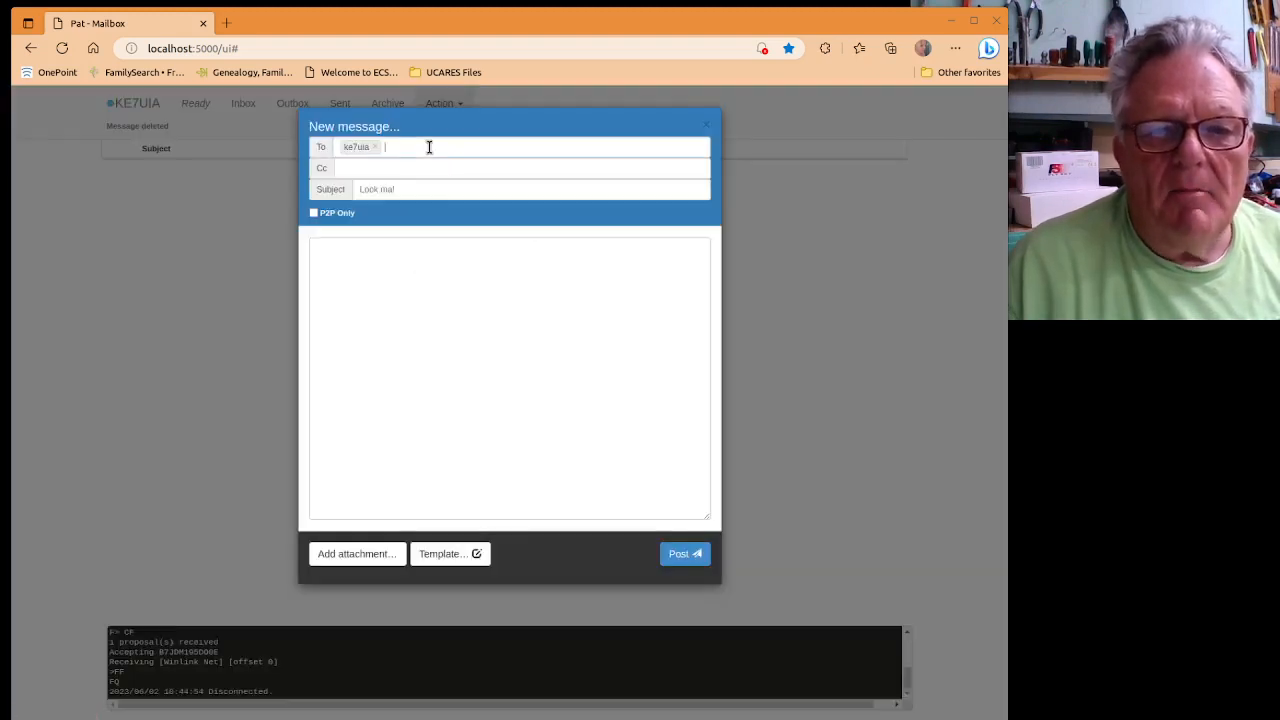
{"action": "key", "text": "BackSpace"}
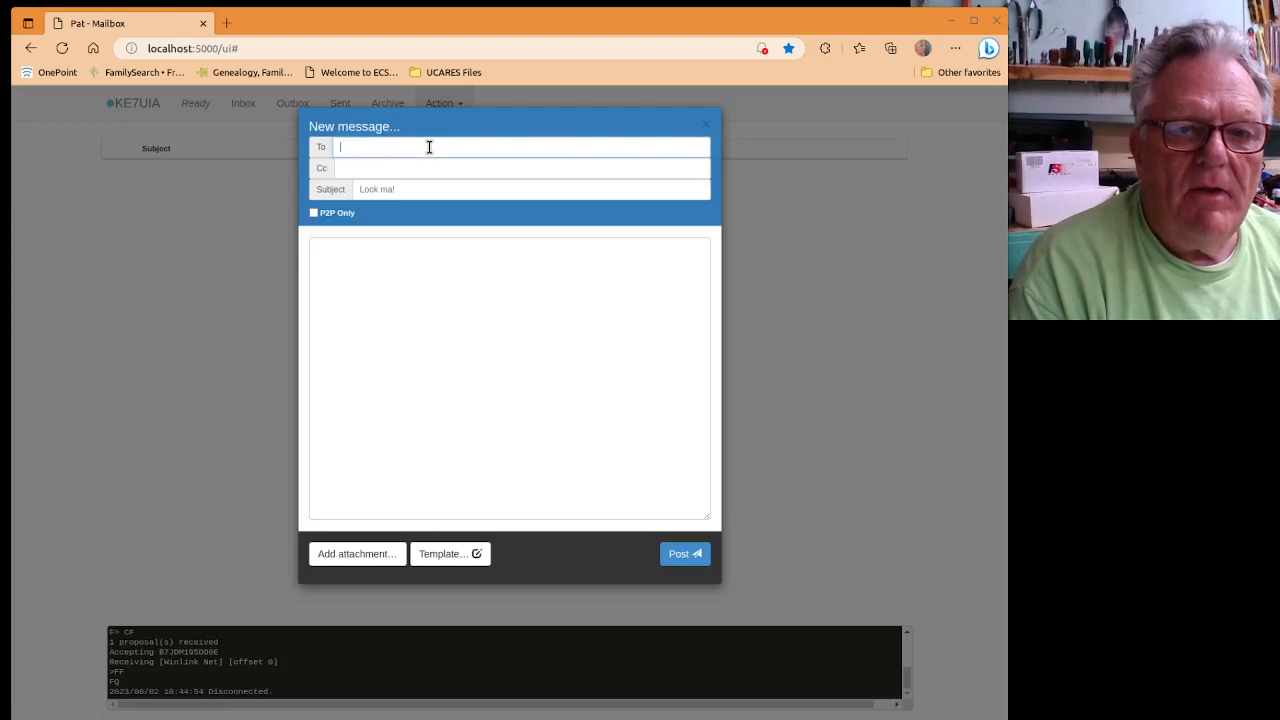
{"action": "type", "text": "ke7u"}
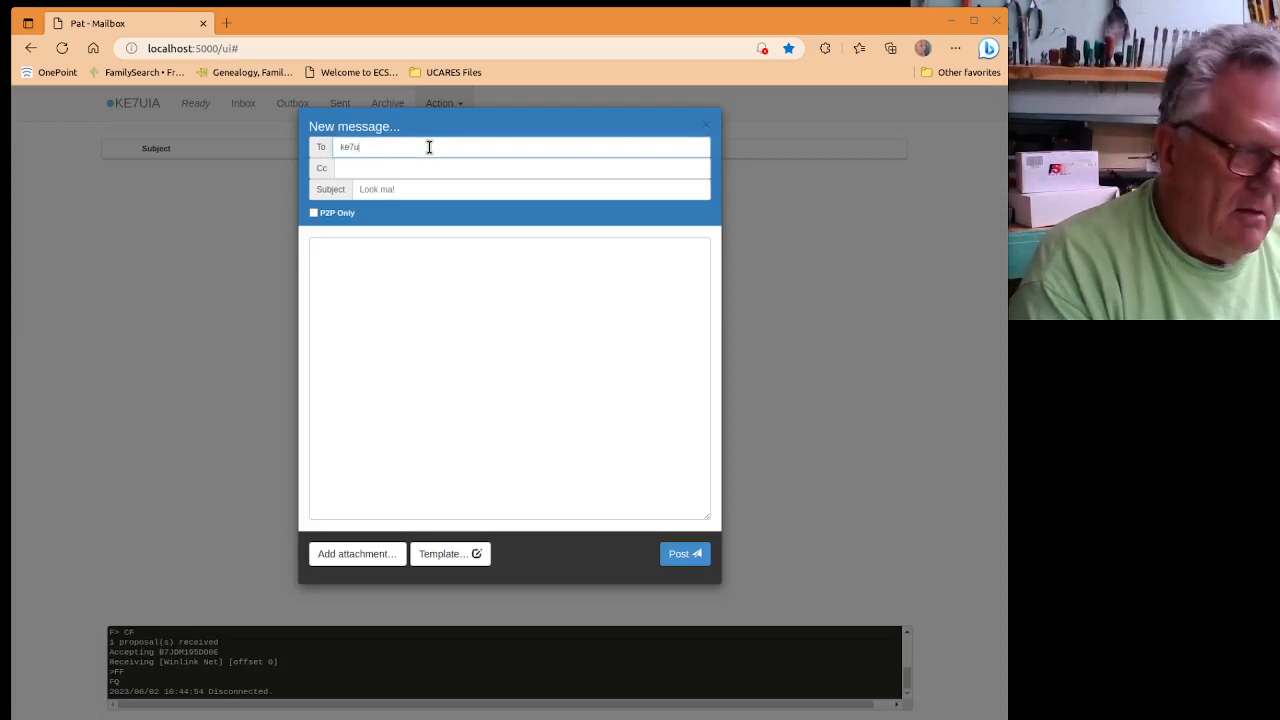
{"action": "type", "text": "ia"}
{"action": "key", "text": "Tab"}
{"action": "key", "text": "Tab"}
{"action": "key", "text": "Tab"}
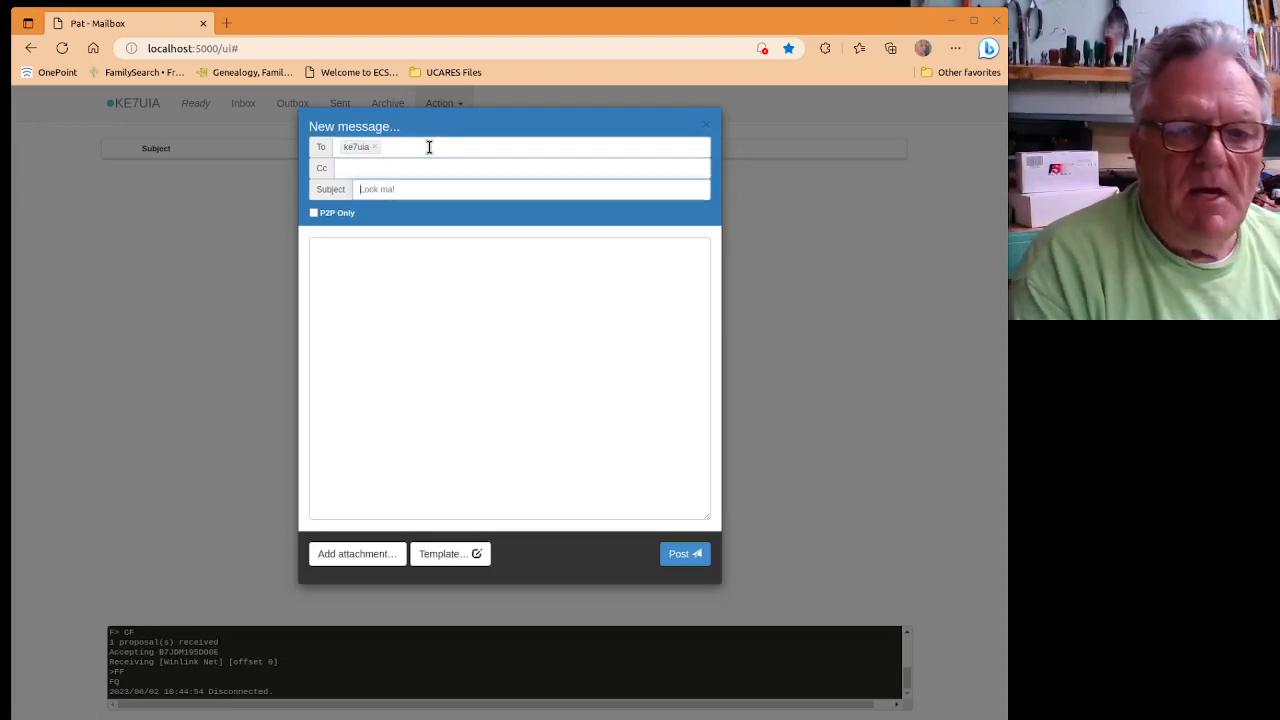
{"action": "type", "text": "Test"}
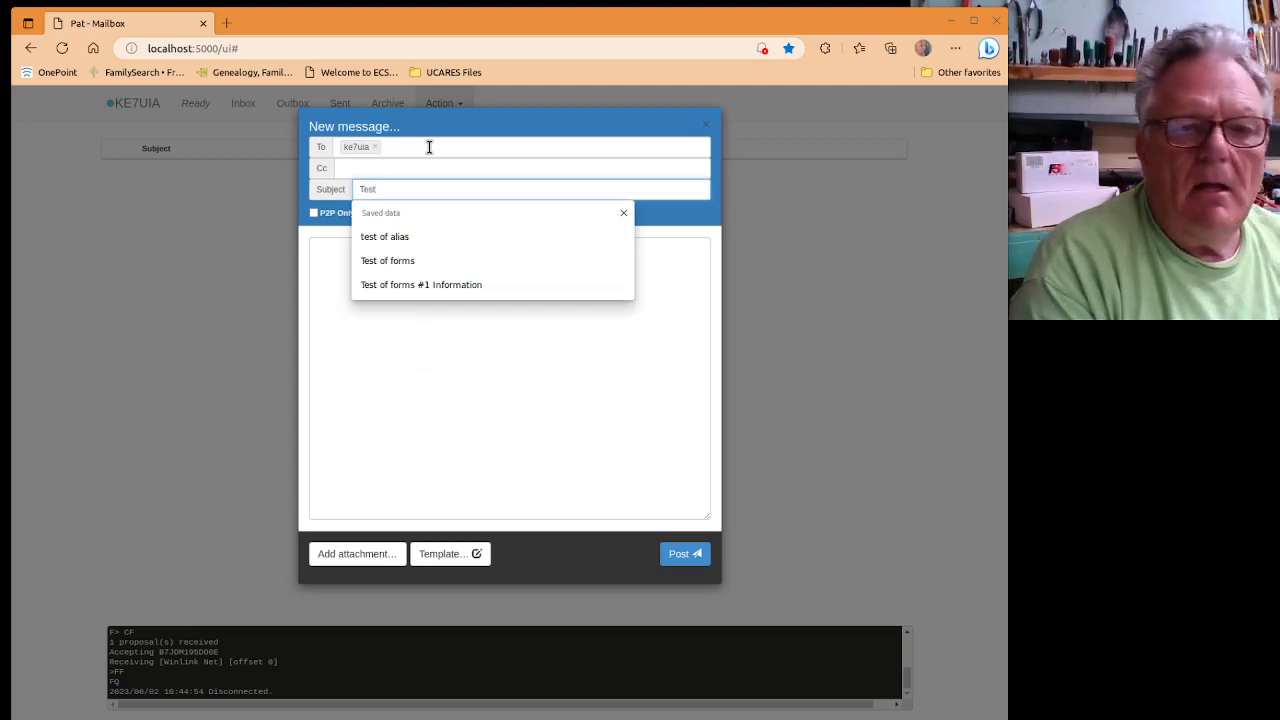
{"action": "type", "text": " of forms"}
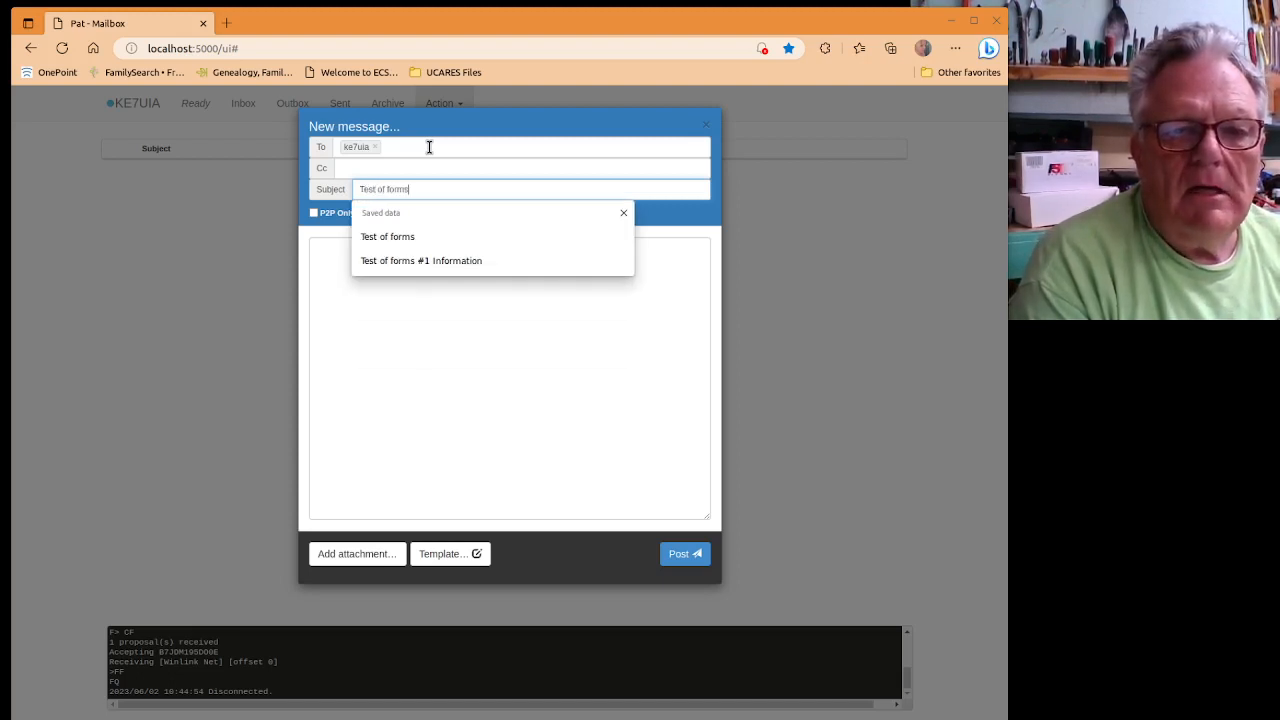
{"action": "key", "text": "Tab"}
{"action": "key", "text": "Tab"}
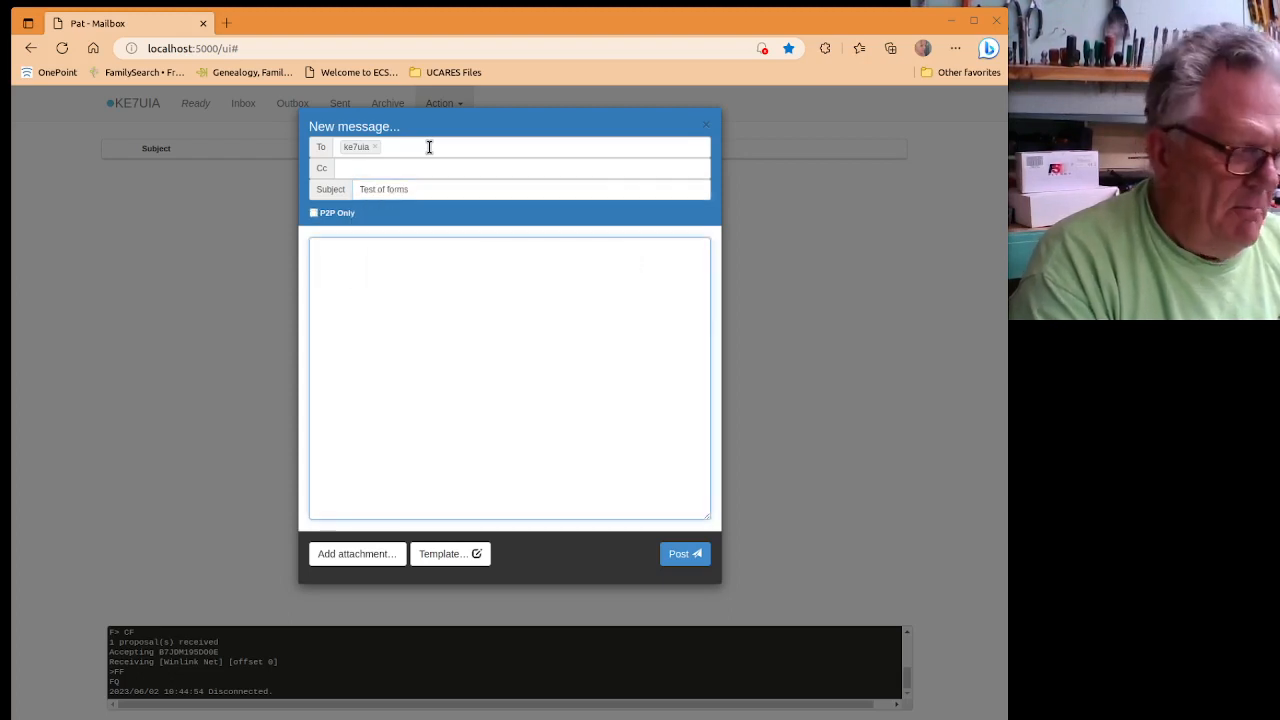
Write the body 'This is a test of forms.' with 'Thank you' on the next line.
{"action": "type", "text": "This"}
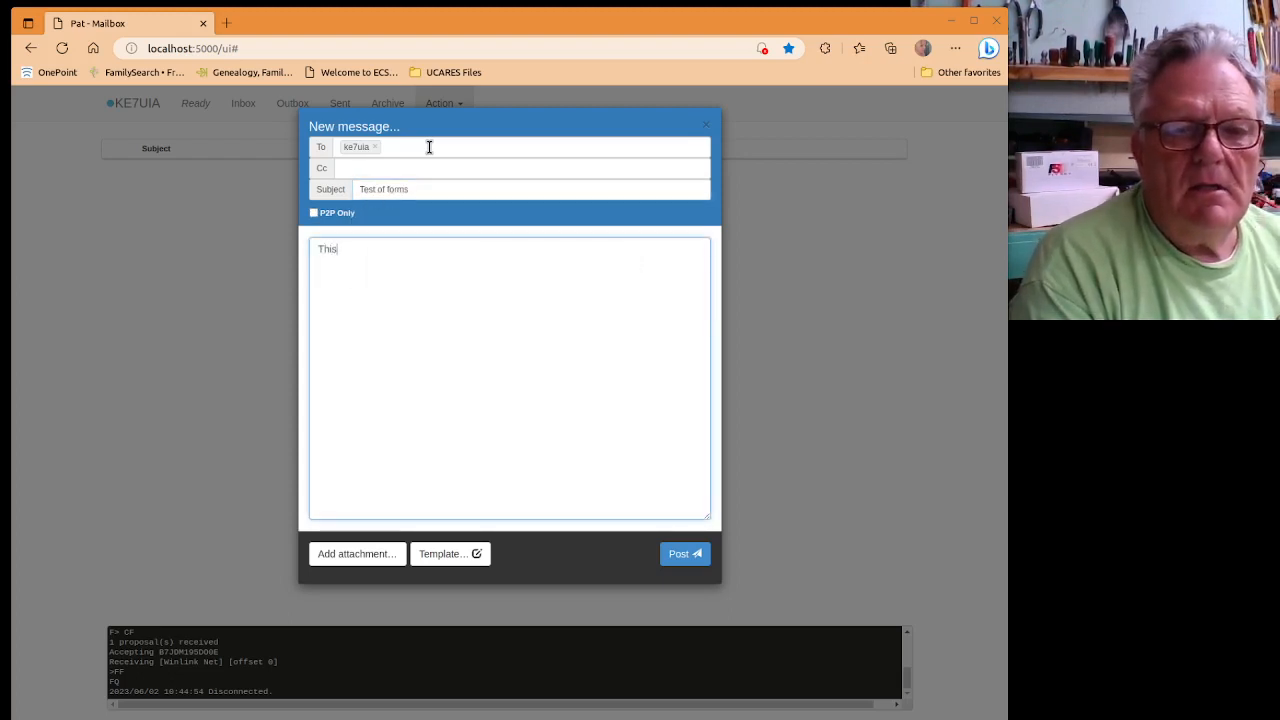
{"action": "type", "text": " is a tes"}
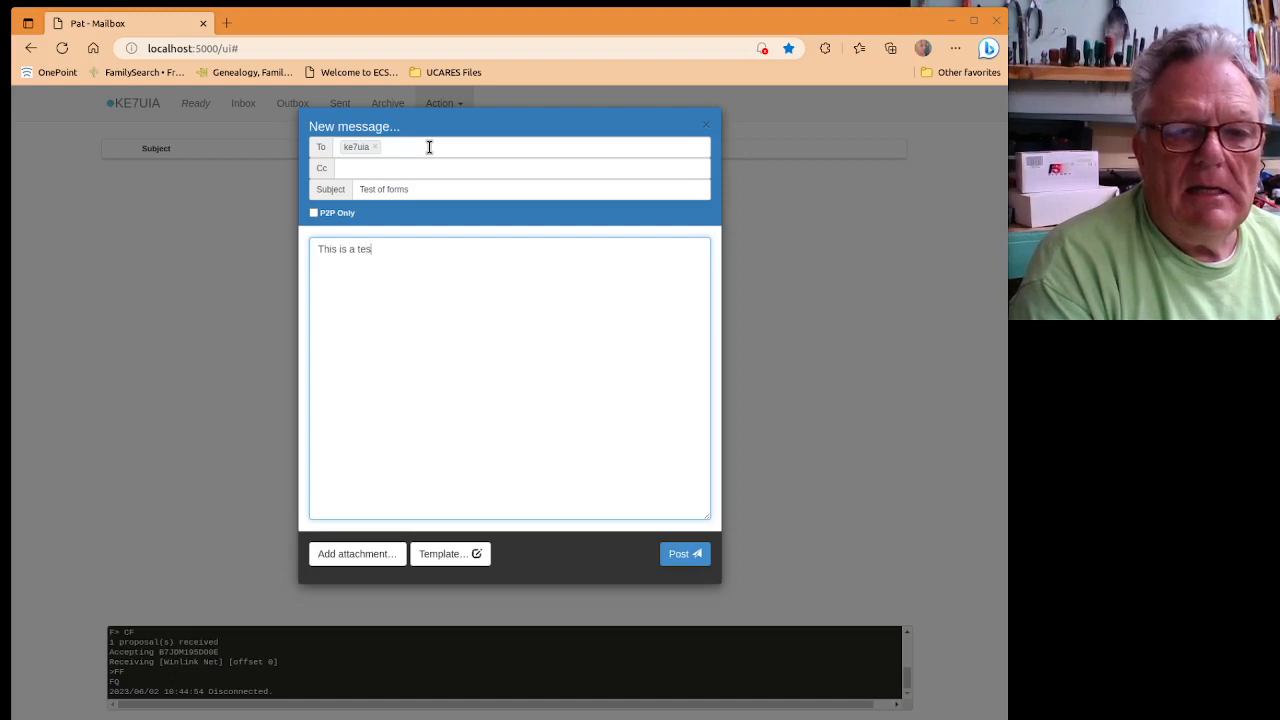
{"action": "type", "text": "t of forms."}
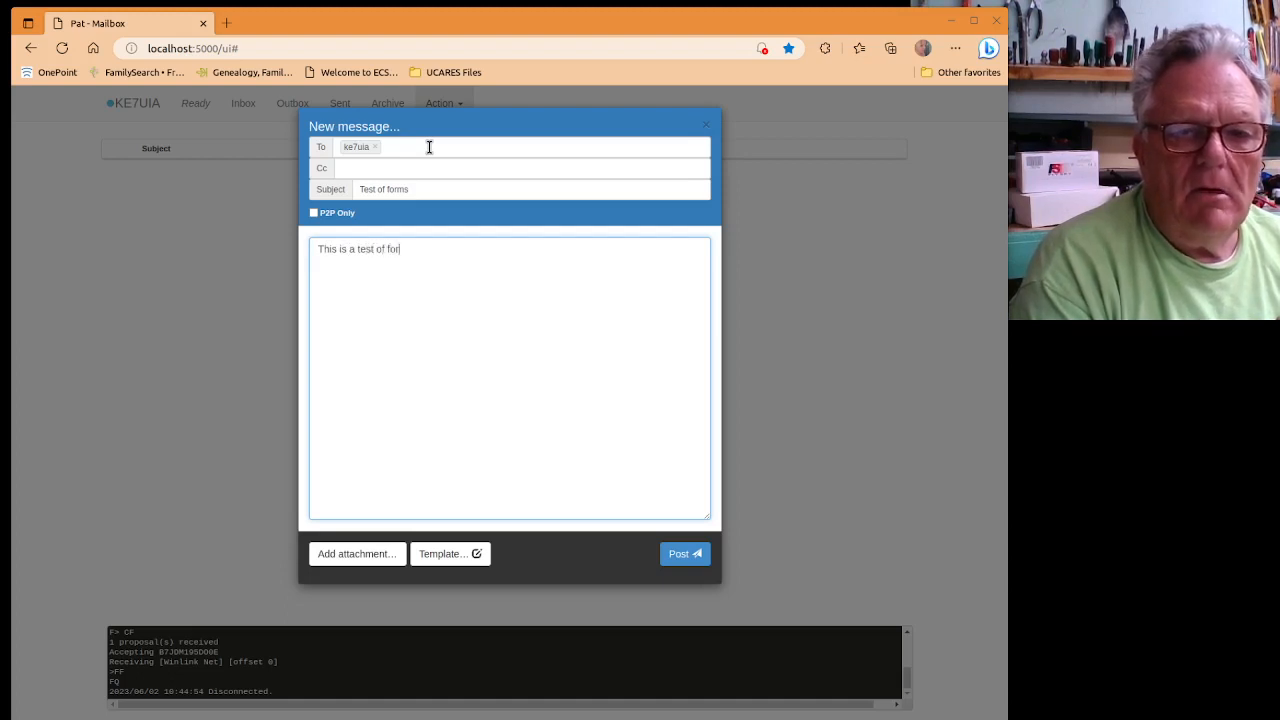
{"action": "key", "text": "Return"}
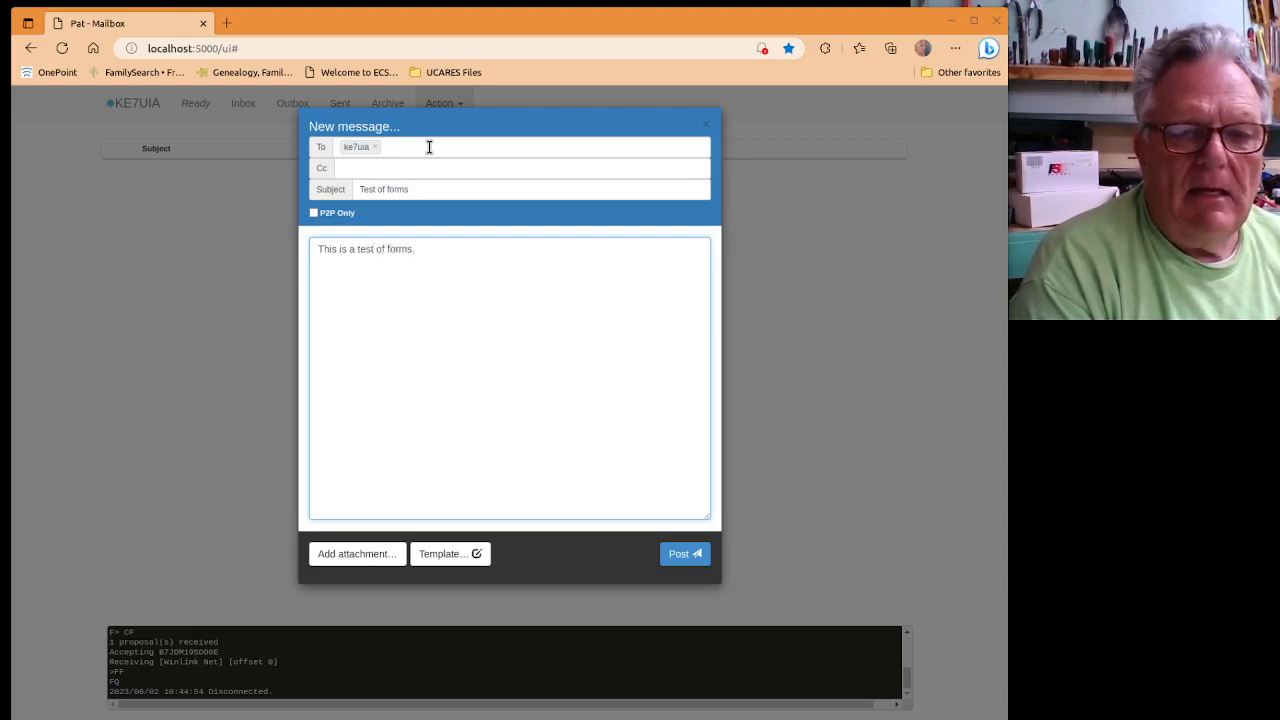
{"action": "type", "text": "Thank you,"}
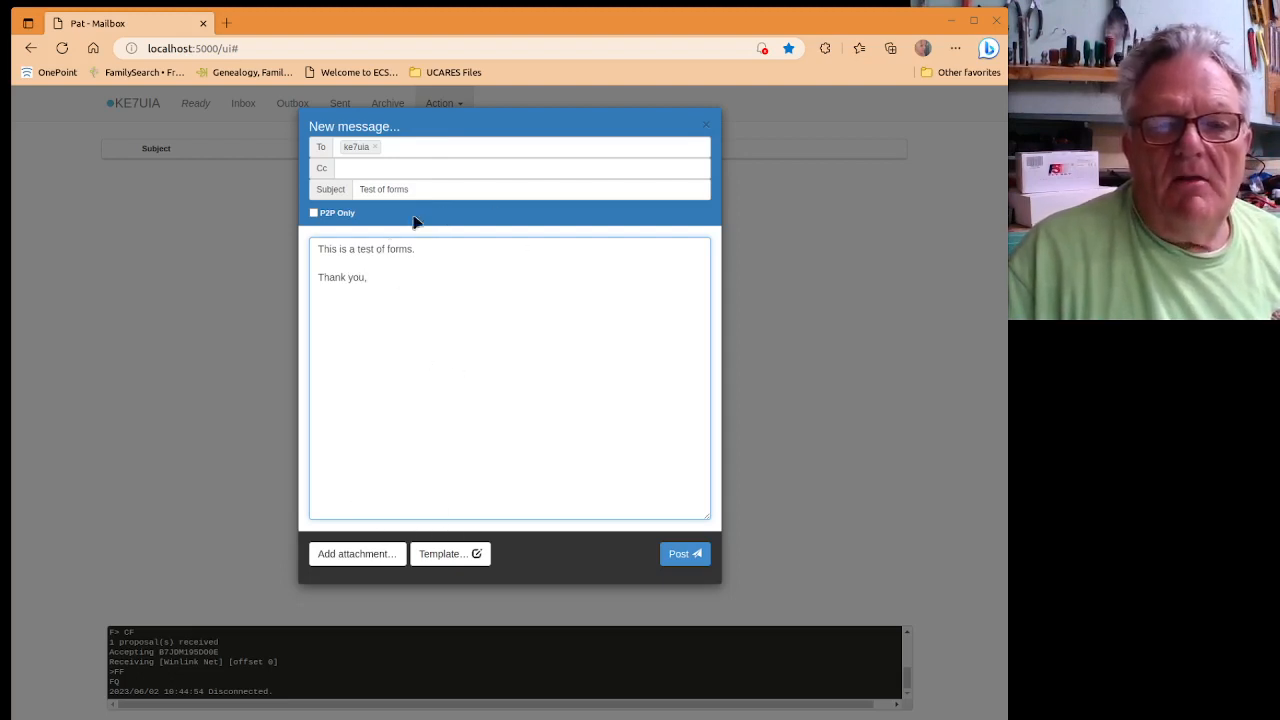
Open the Bulletin template from the GENERAL Forms group as a Simple Bulletin form.
{"action": "left_click", "coordinate": [449, 554]}
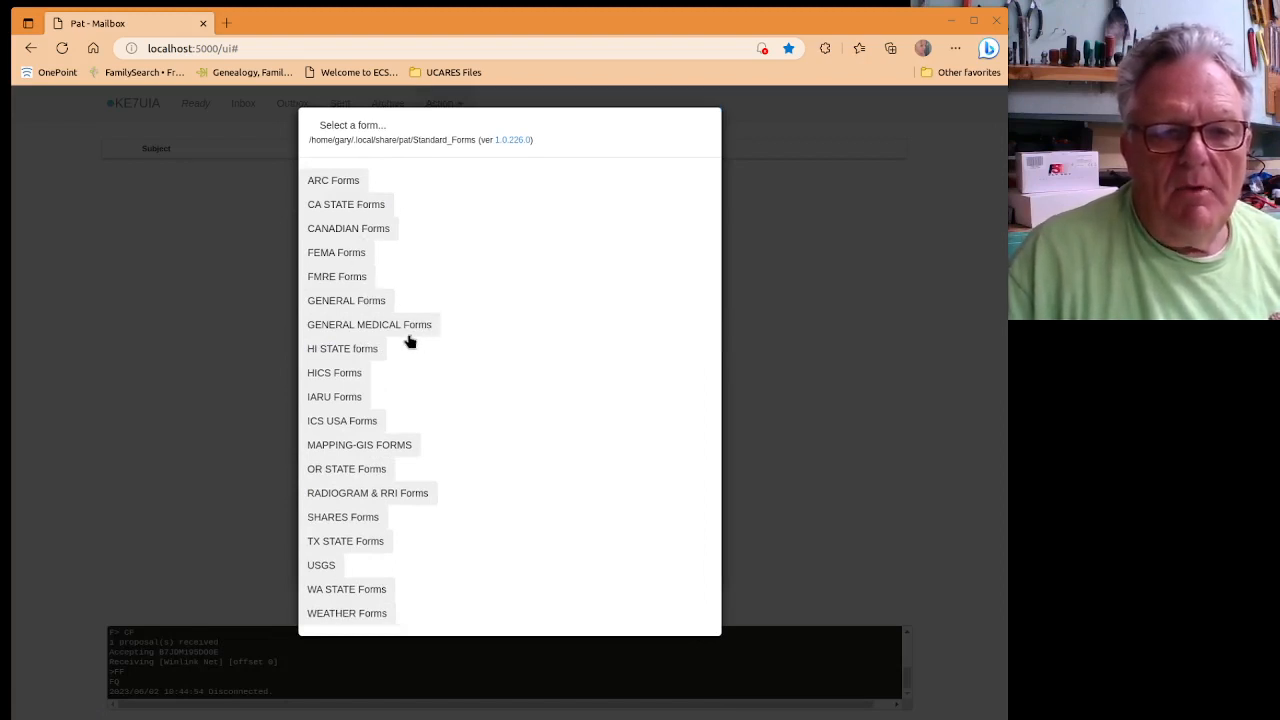
{"action": "left_click", "coordinate": [346, 303]}
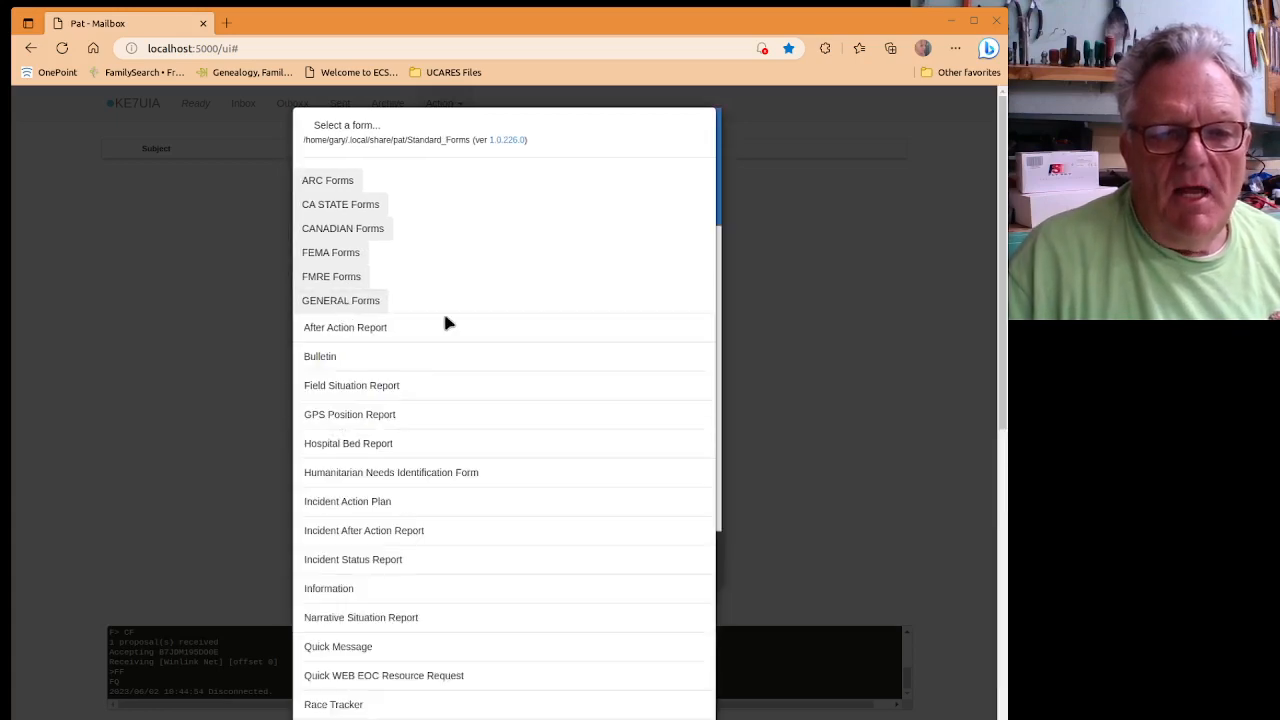
{"action": "scroll", "coordinate": [448, 322], "scroll_direction": "down", "scroll_amount": 1}
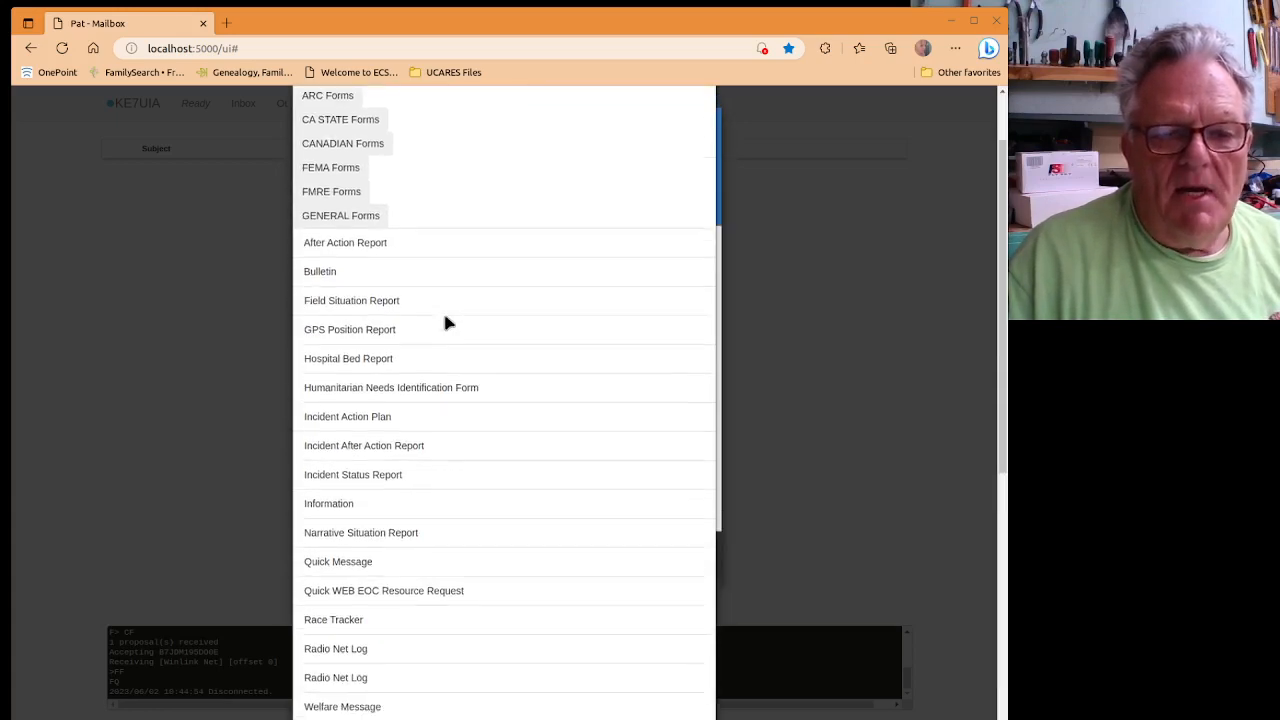
{"action": "scroll", "coordinate": [447, 319], "scroll_direction": "down", "scroll_amount": 4}
{"action": "scroll", "coordinate": [447, 322], "scroll_direction": "up", "scroll_amount": 5}
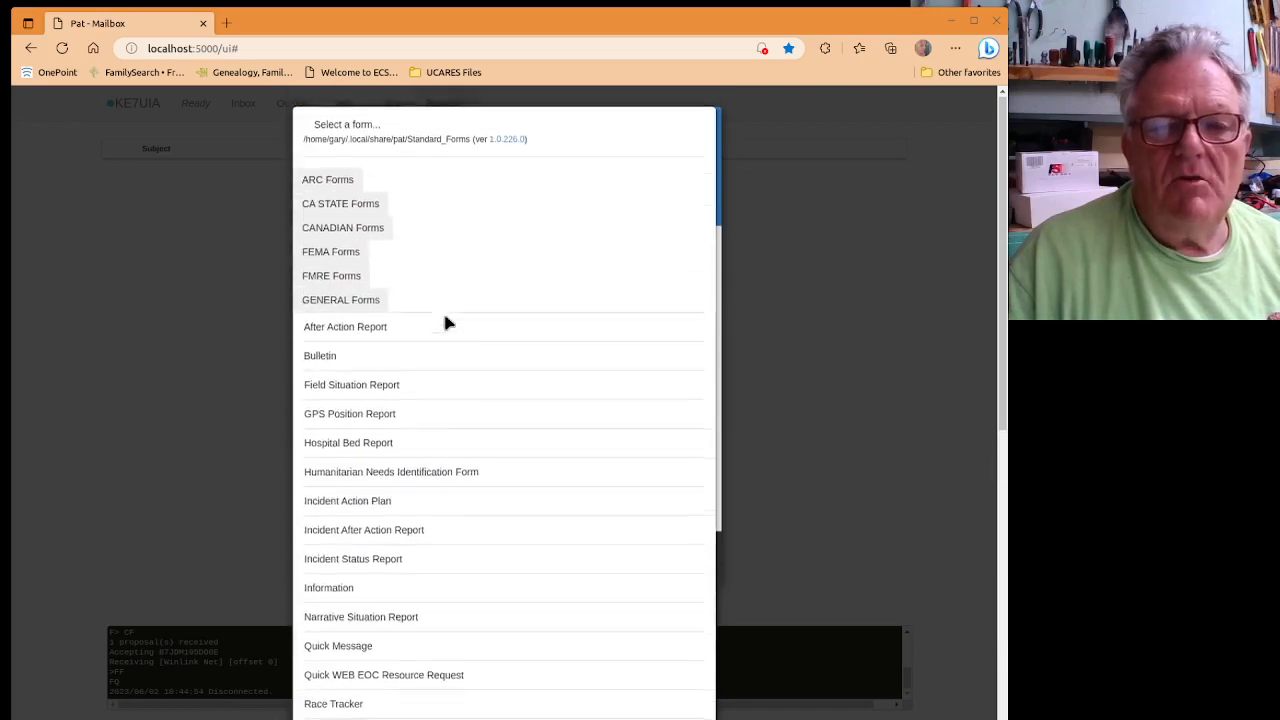
{"action": "scroll", "coordinate": [447, 322], "scroll_direction": "down", "scroll_amount": 5}
{"action": "scroll", "coordinate": [447, 318], "scroll_direction": "up", "scroll_amount": 4}
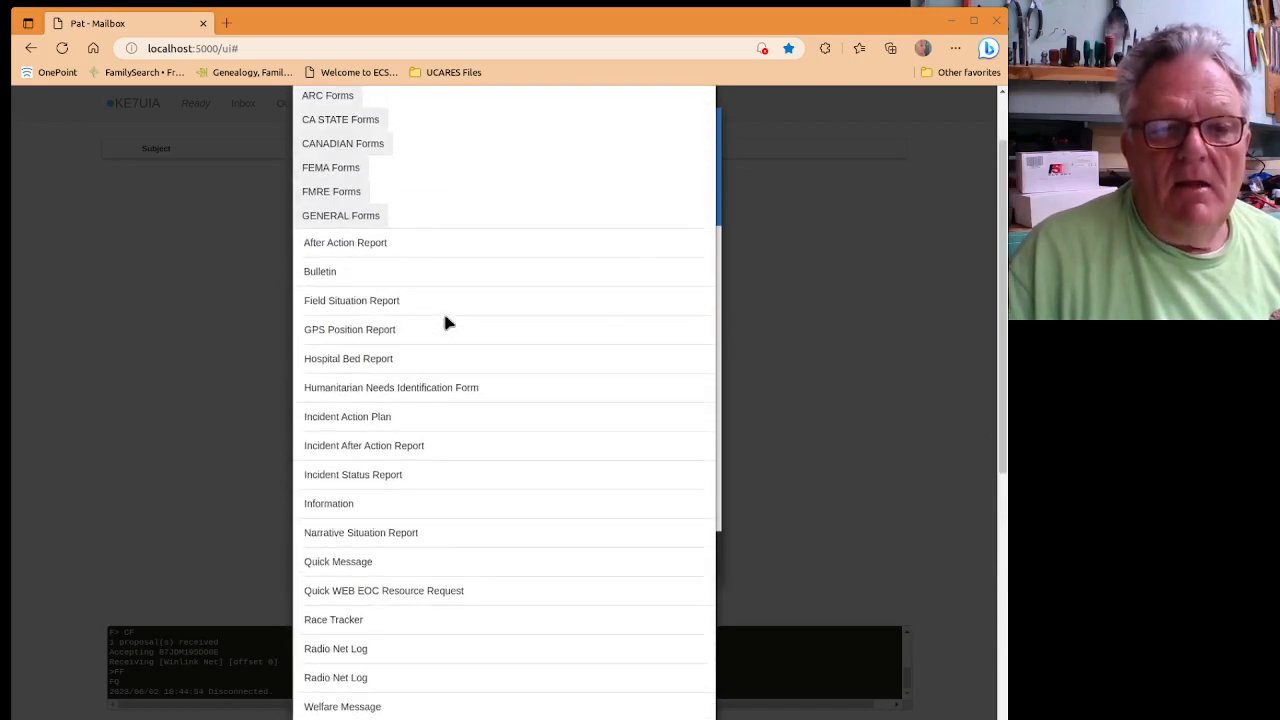
{"action": "left_click", "coordinate": [320, 272]}
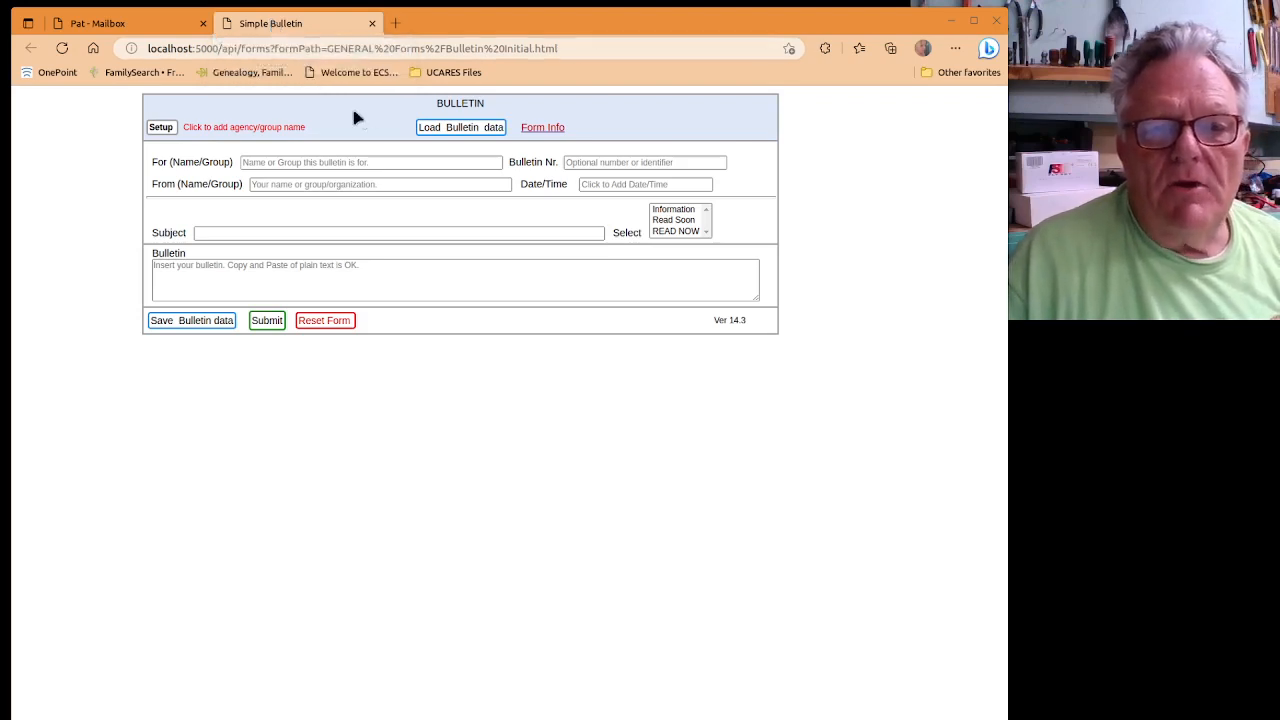
Fill the bulletin with a saved For name, Bulletin Nr. 2 and From 'My favorite martian'.
{"action": "left_click", "coordinate": [444, 131]}
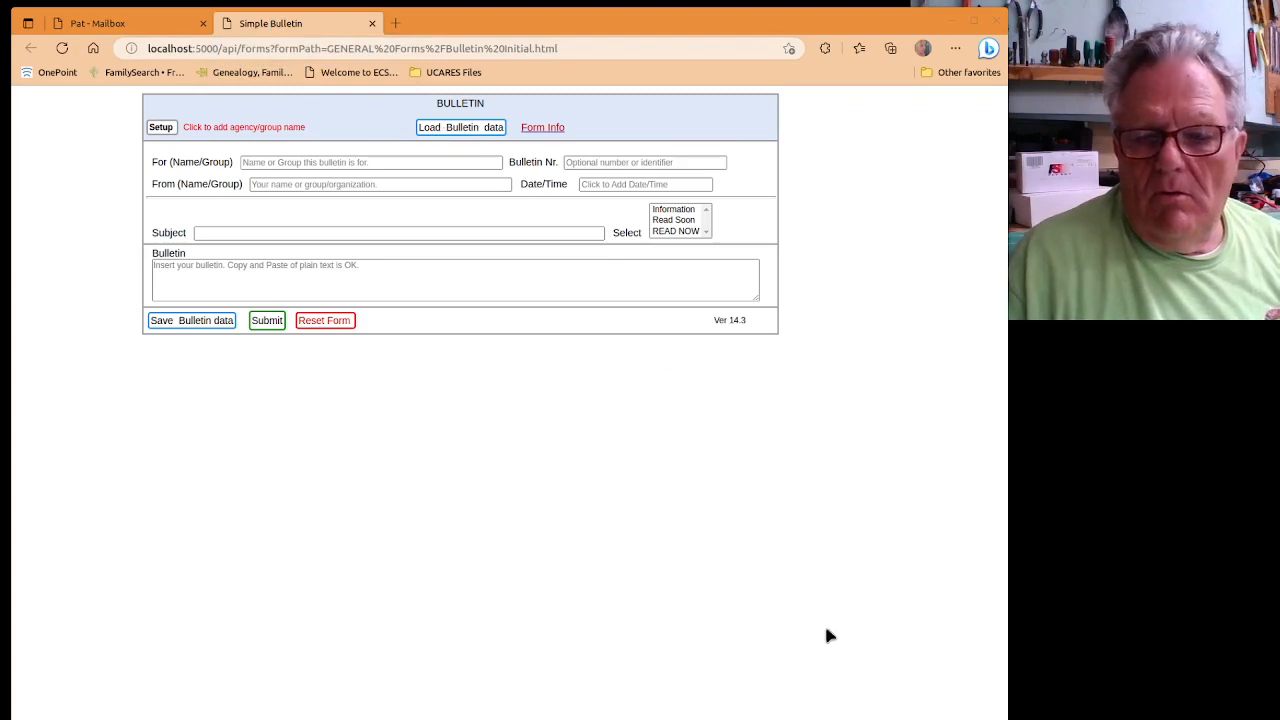
{"action": "left_click", "coordinate": [350, 164]}
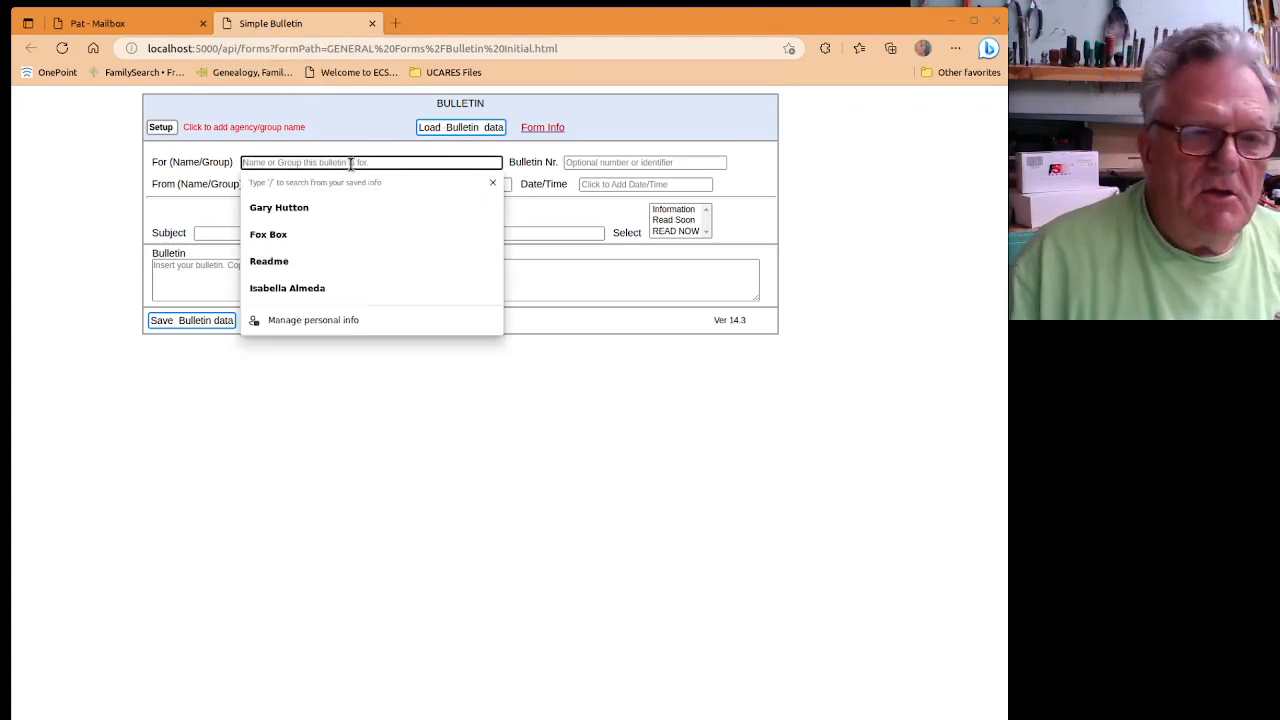
{"action": "left_click", "coordinate": [286, 207]}
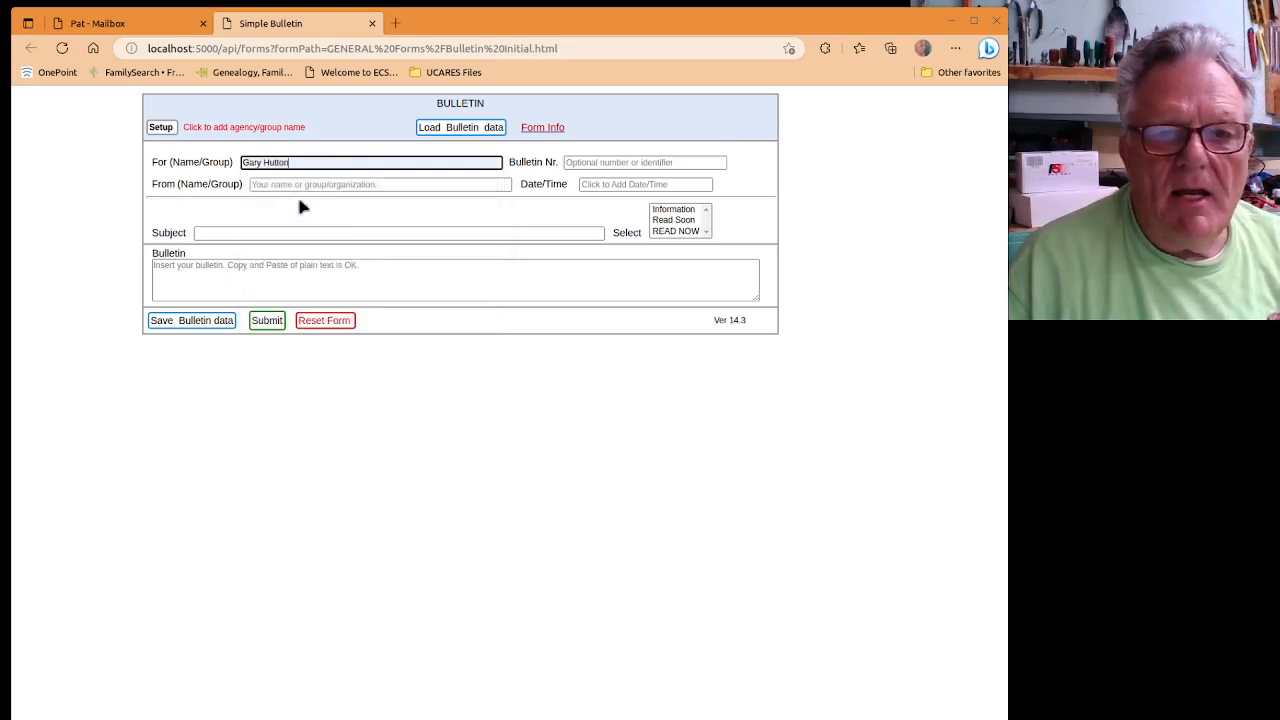
{"action": "left_click", "coordinate": [586, 164]}
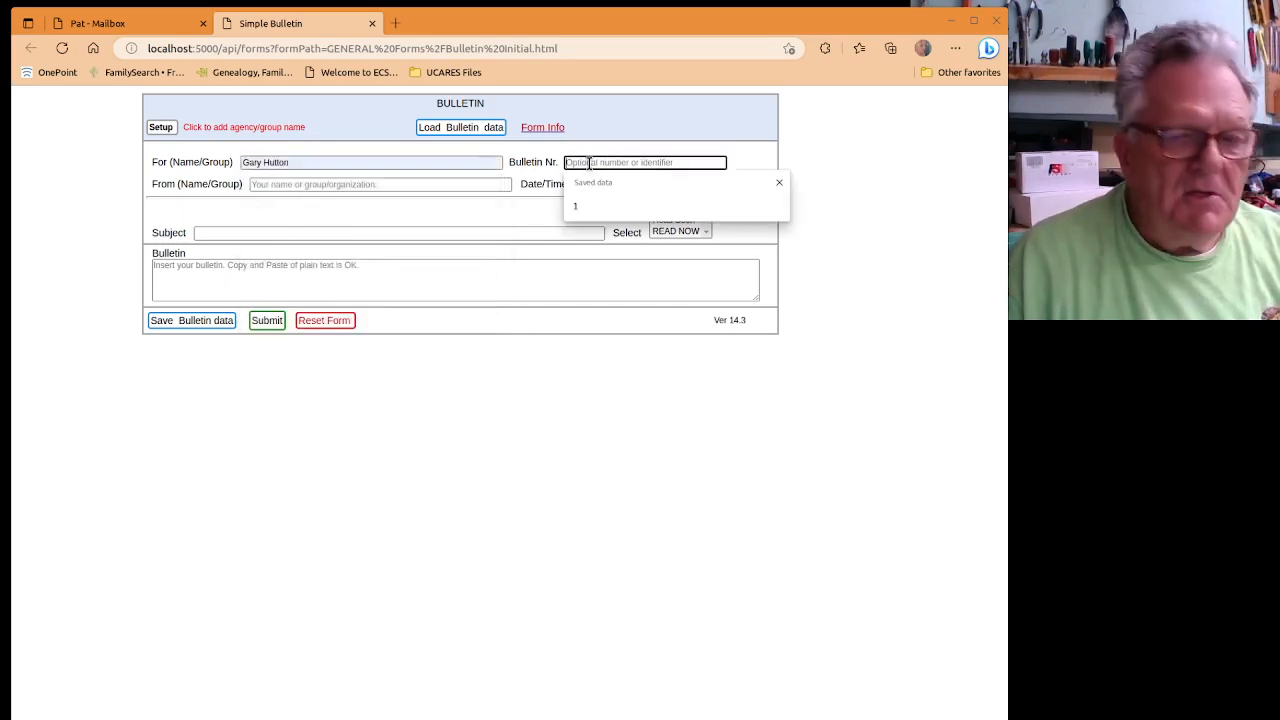
{"action": "type", "text": "2"}
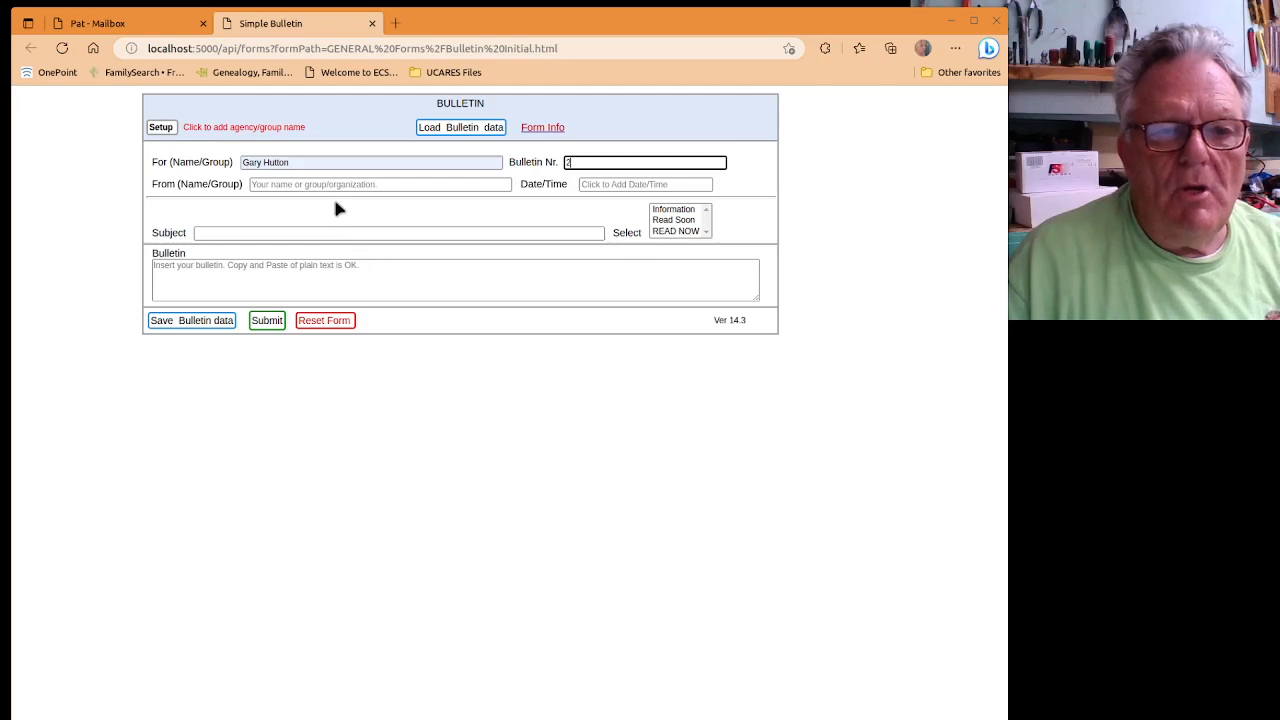
{"action": "left_click", "coordinate": [337, 184]}
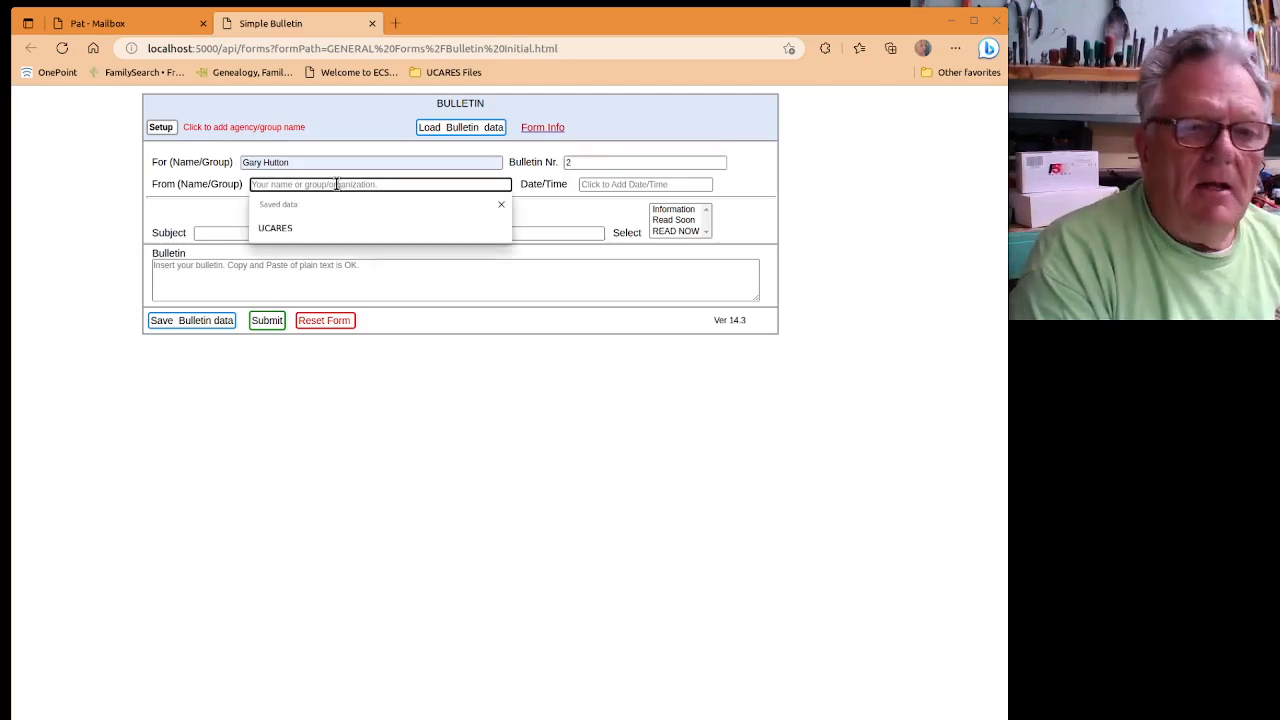
{"action": "type", "text": "My fa"}
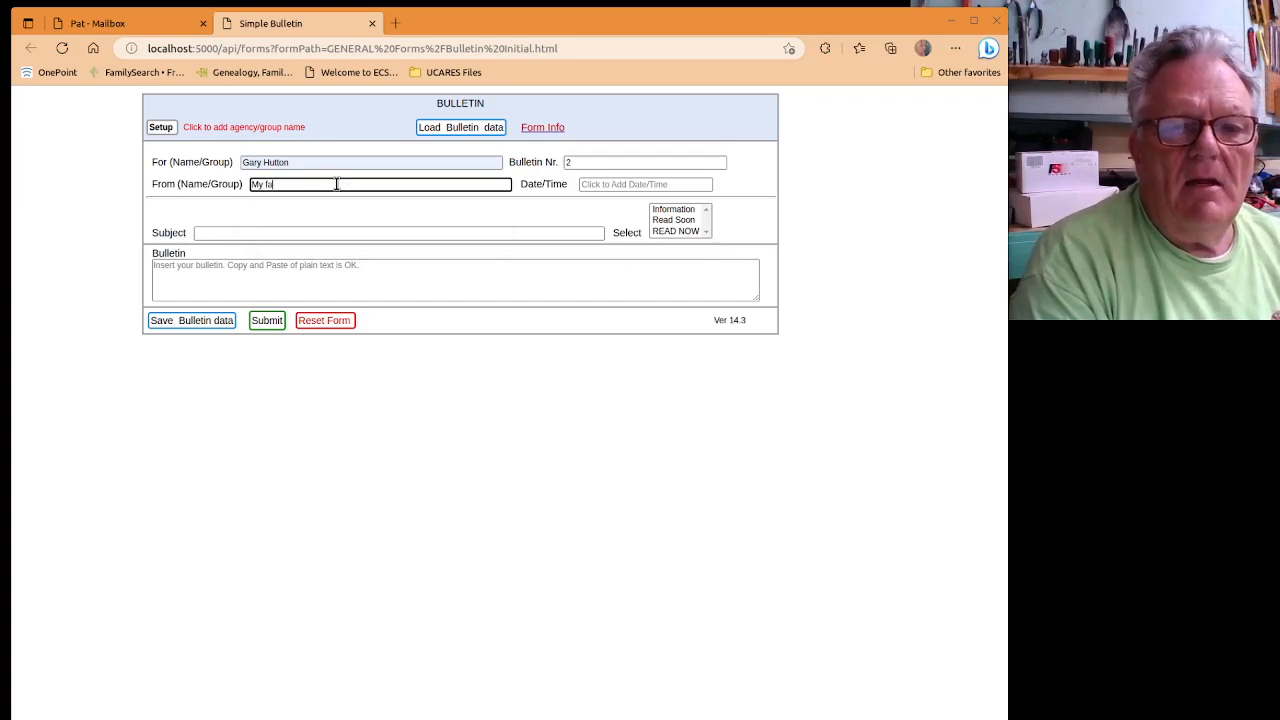
{"action": "type", "text": "vorite "}
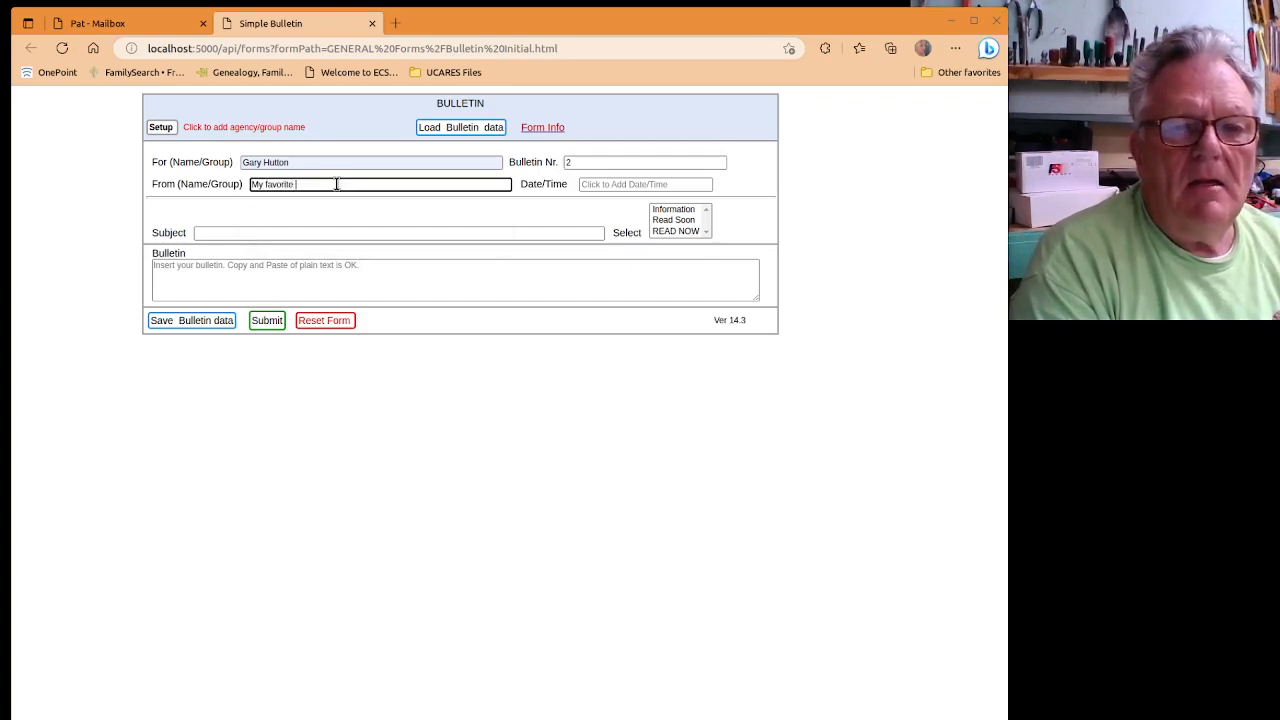
{"action": "type", "text": "mat"}
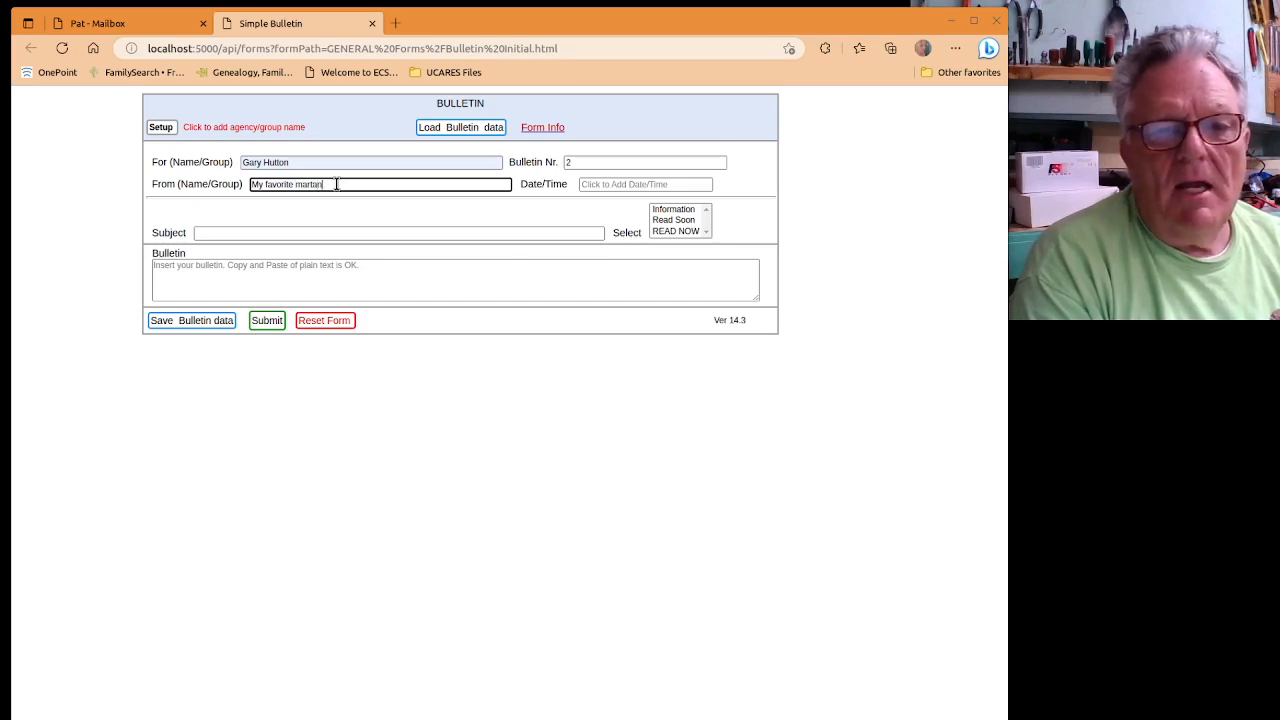
{"action": "key", "text": "BackSpace"}
{"action": "key", "text": "BackSpace"}
{"action": "key", "text": "BackSpace"}
{"action": "type", "text": "ian"}
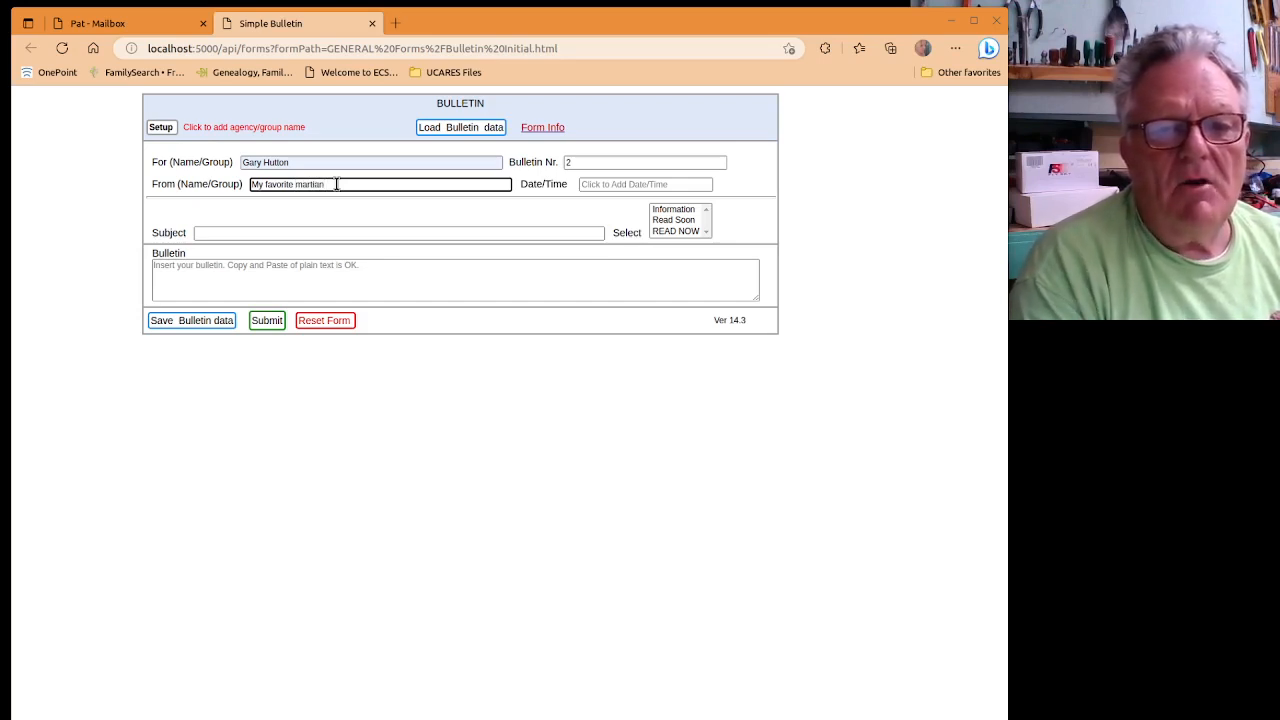
{"action": "left_click", "coordinate": [607, 186]}
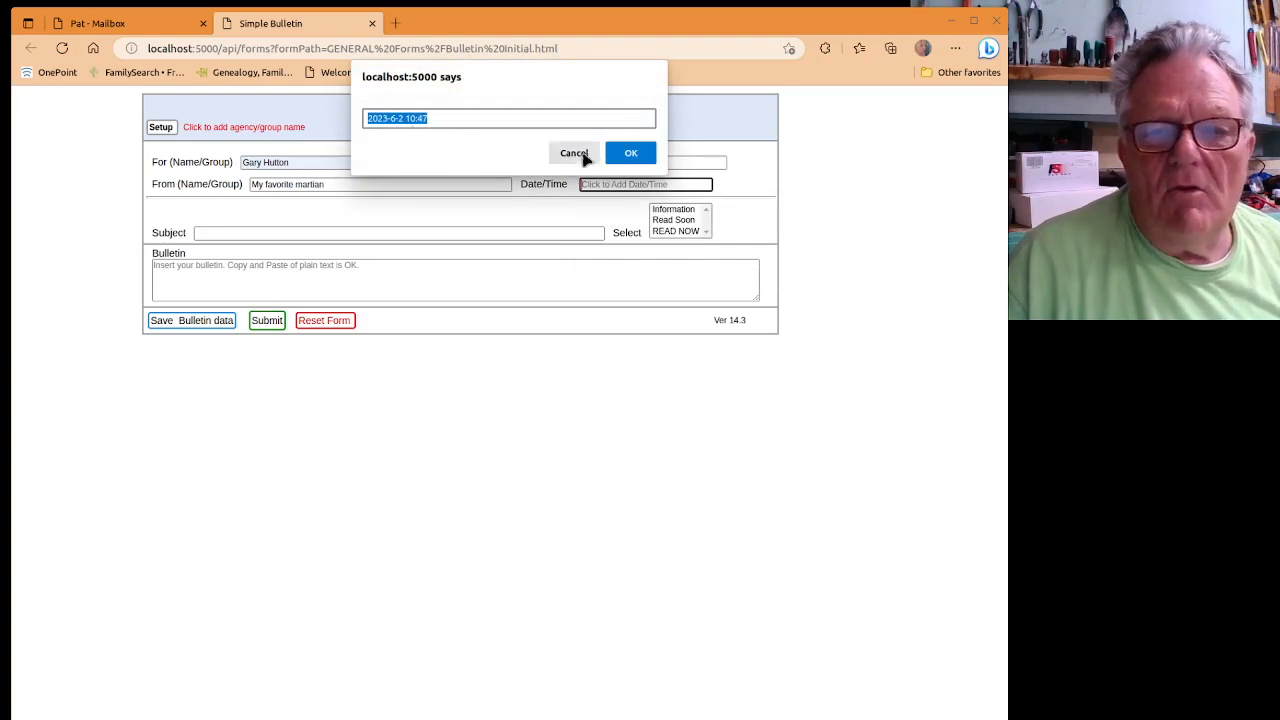
Accept date 2023-6-2 10:47, set subject 'Test of forms' and read level Information.
{"action": "left_click", "coordinate": [626, 152]}
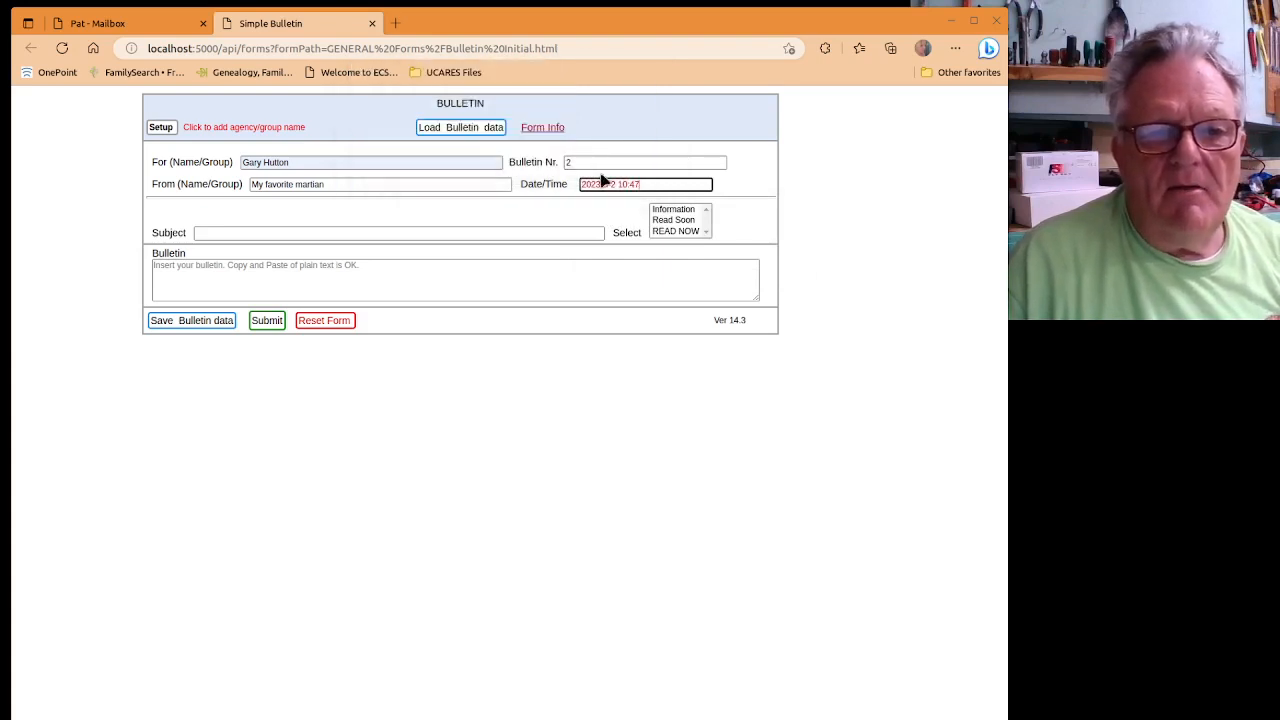
{"action": "left_click", "coordinate": [307, 233]}
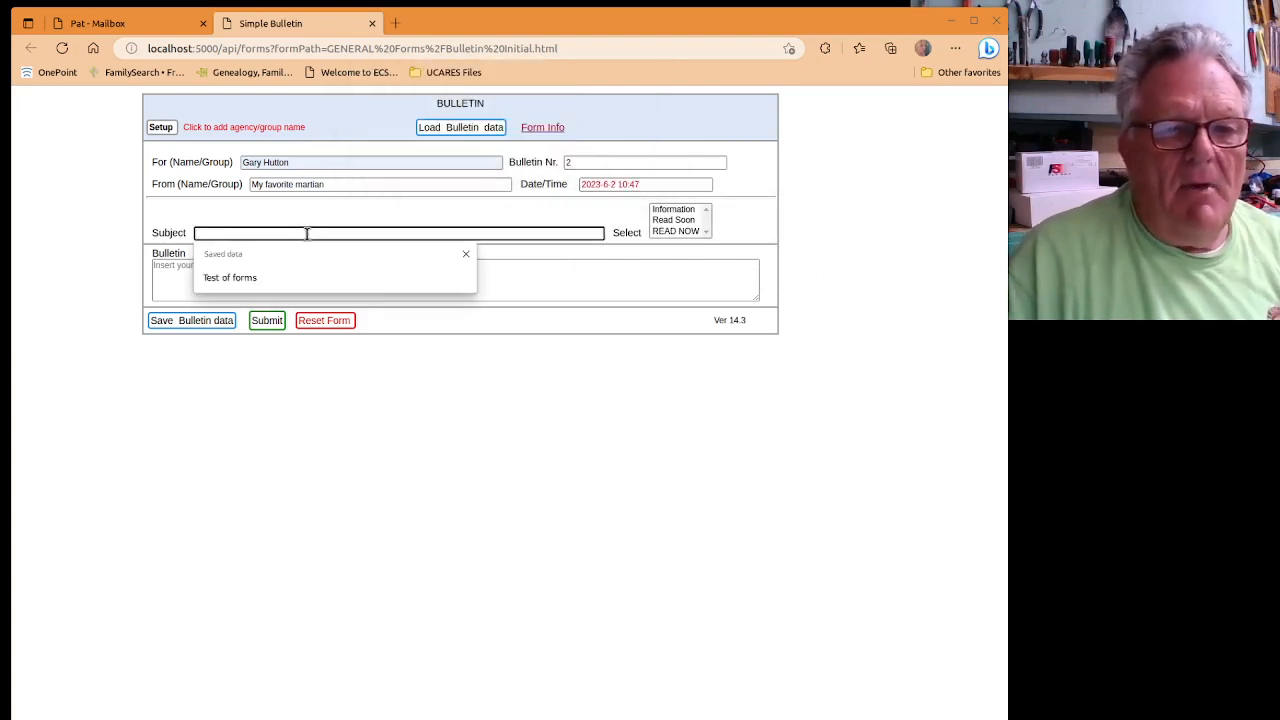
{"action": "left_click", "coordinate": [253, 277]}
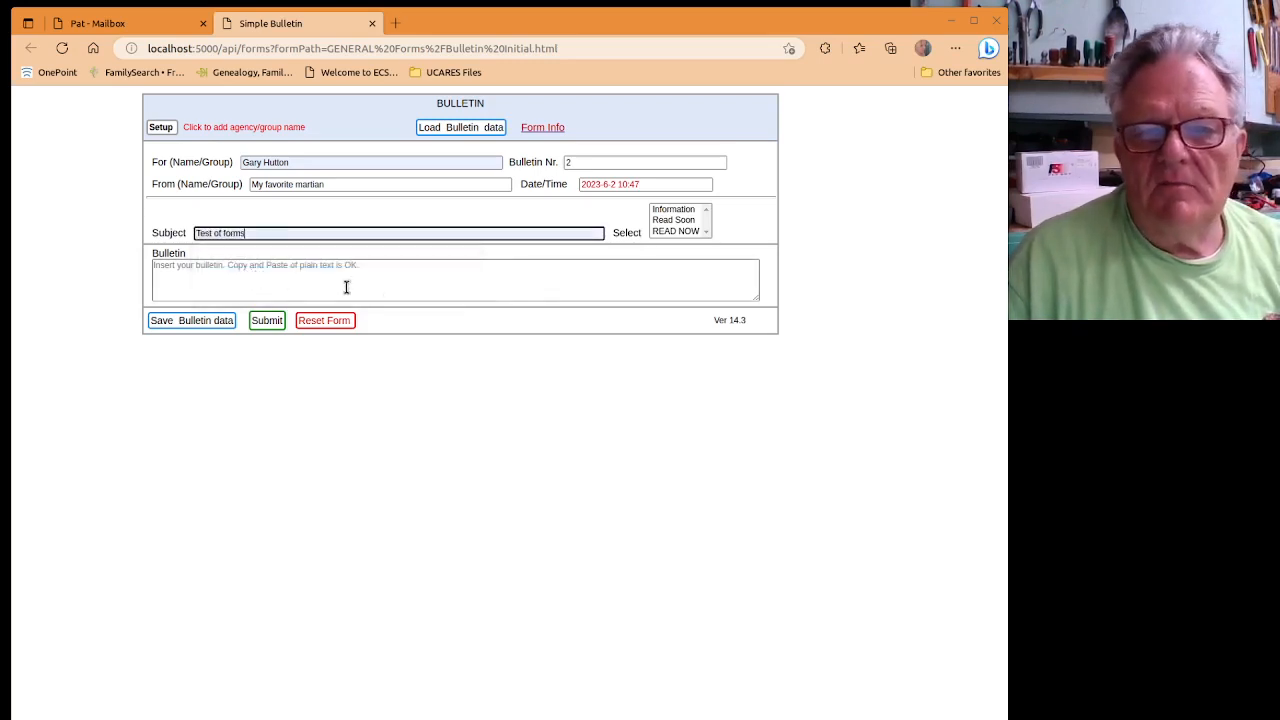
{"action": "left_click", "coordinate": [667, 213]}
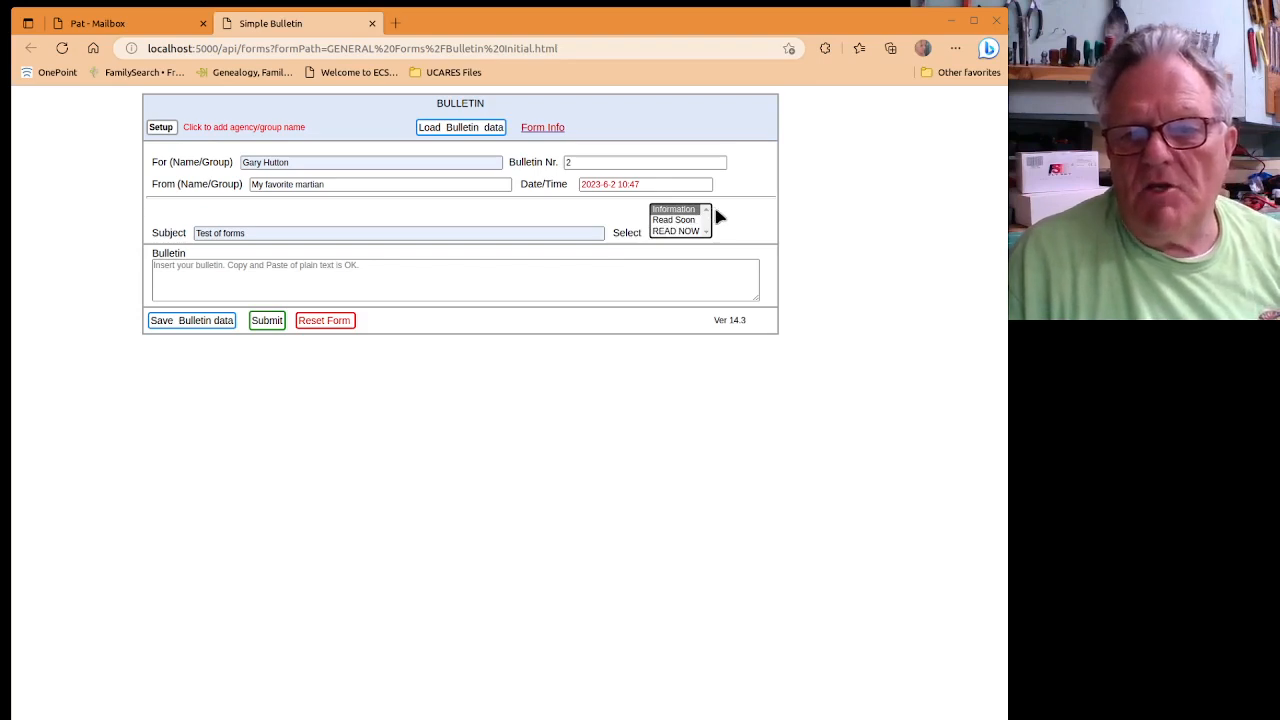
{"action": "left_click", "coordinate": [293, 284]}
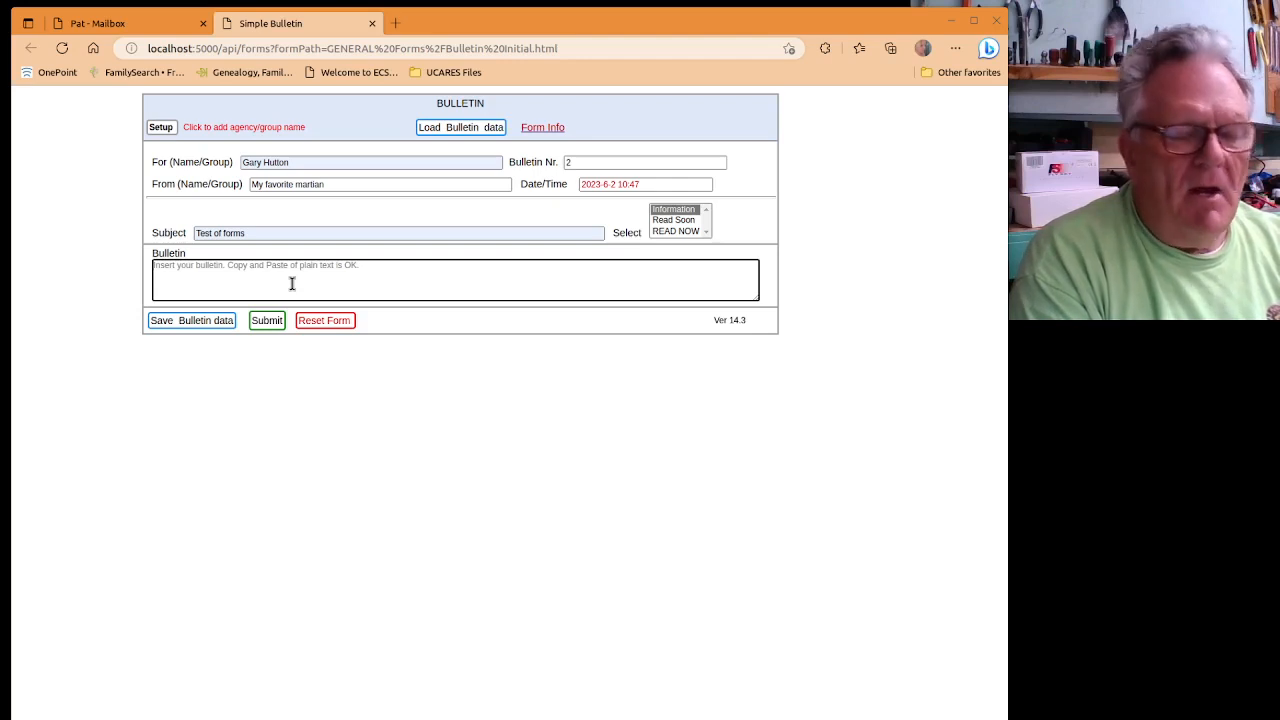
Enter the bulletin text 'The rain in Spain falls mainly in the plain.' and submit the form.
{"action": "type", "text": "Th"}
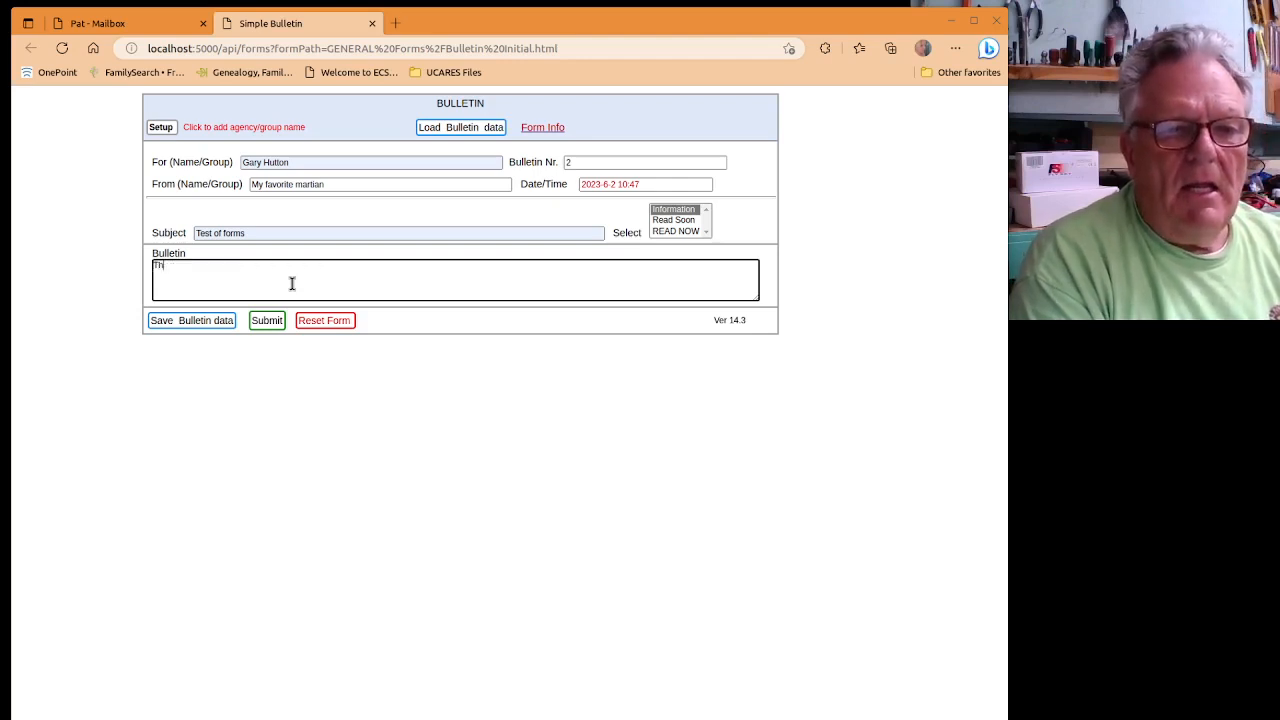
{"action": "type", "text": "e rain"}
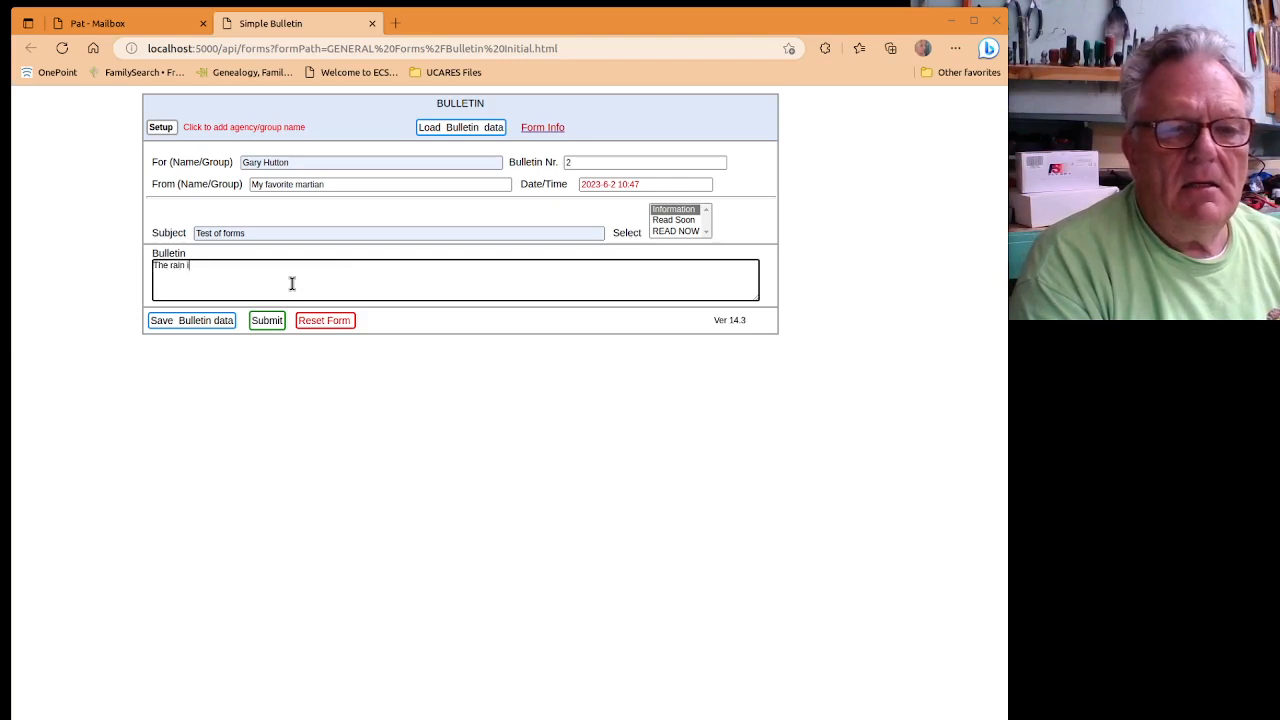
{"action": "type", "text": " in Spain"}
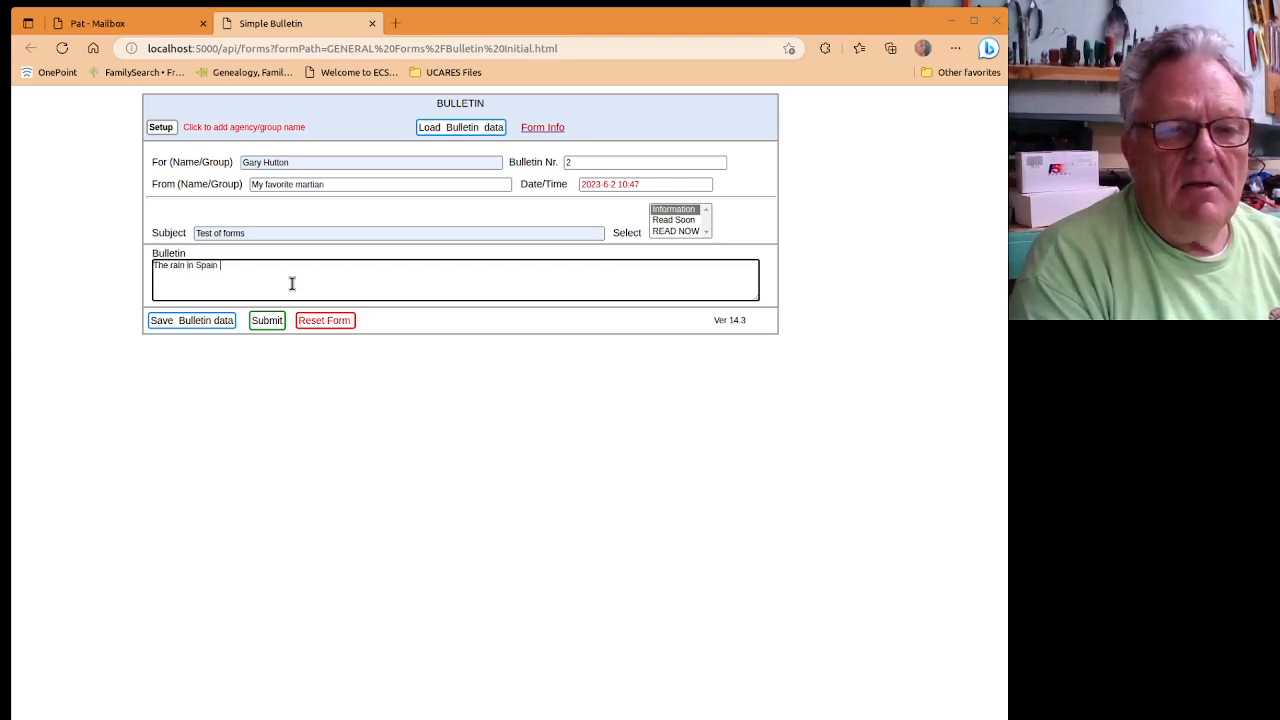
{"action": "type", "text": " falls m"}
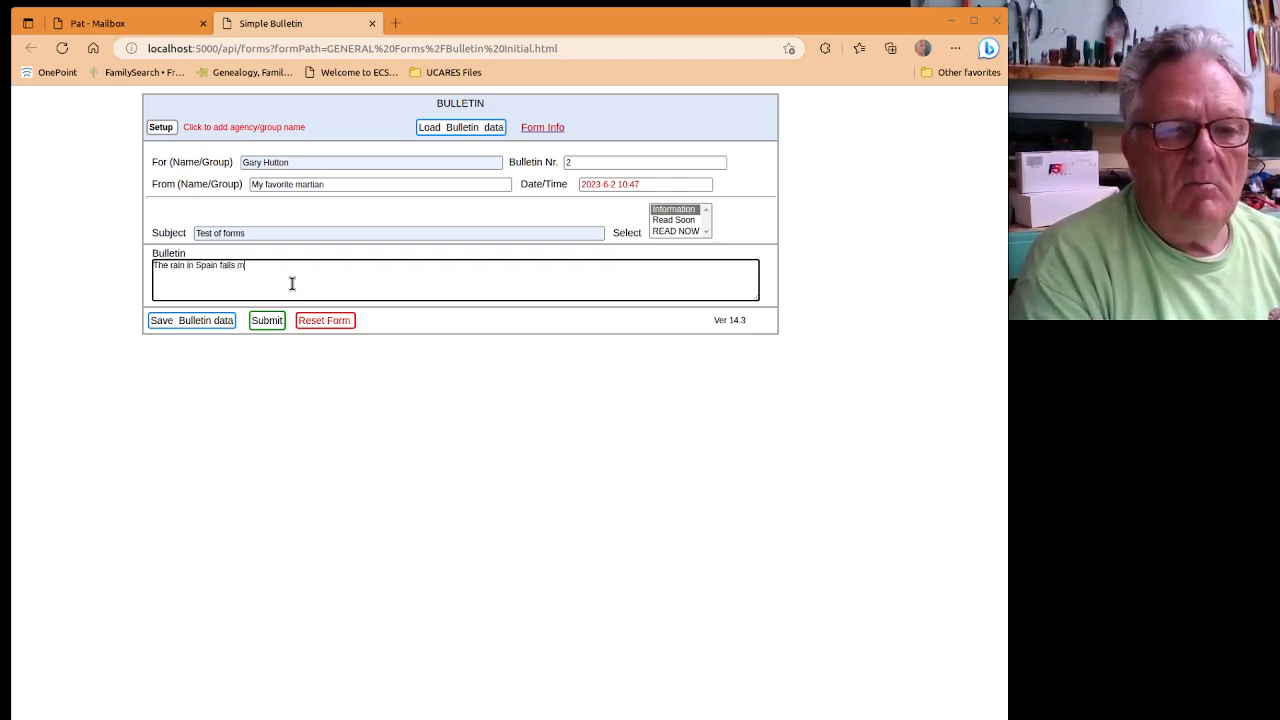
{"action": "type", "text": "ainly in "}
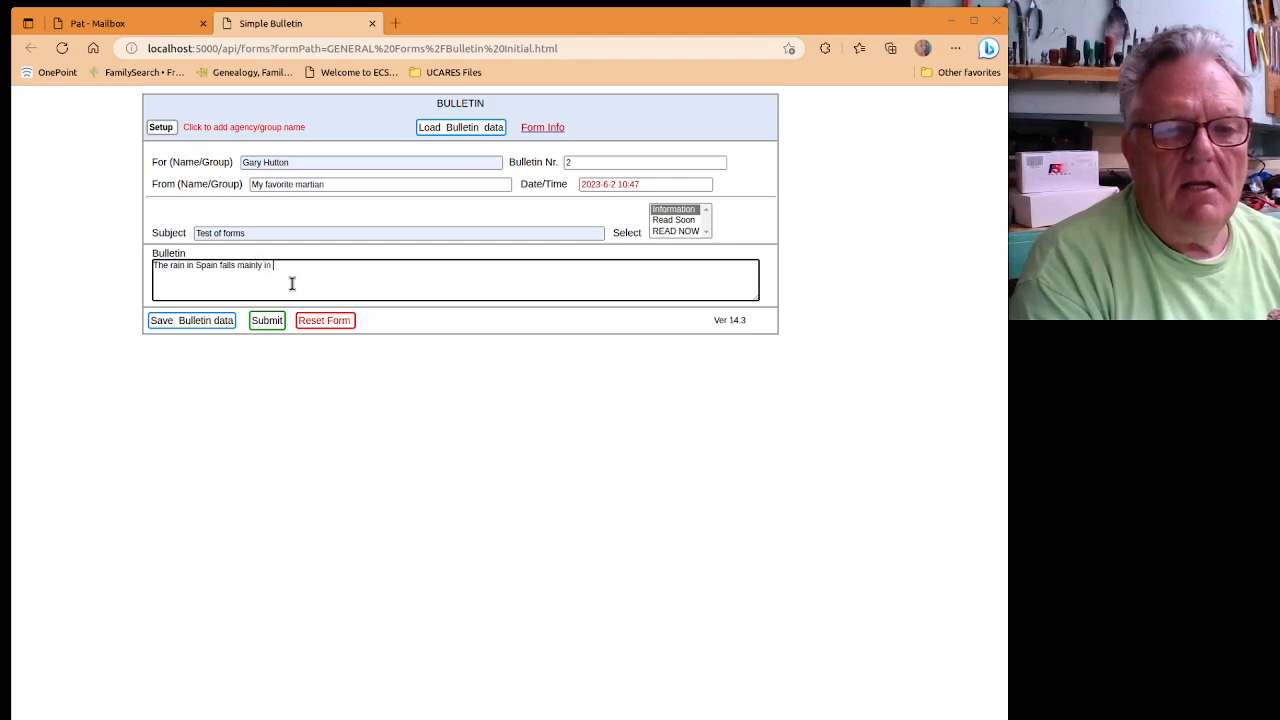
{"action": "type", "text": "thee plane"}
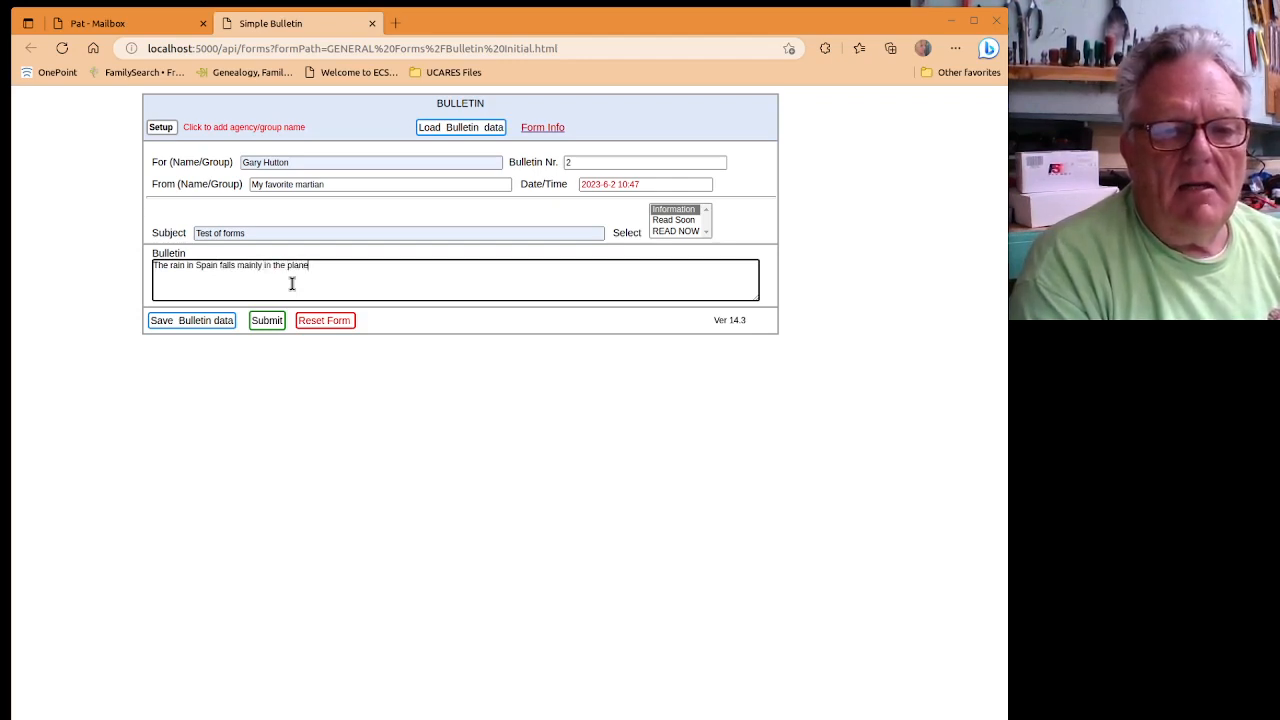
{"action": "key", "text": "BackSpace"}
{"action": "key", "text": "BackSpace"}
{"action": "type", "text": "in."}
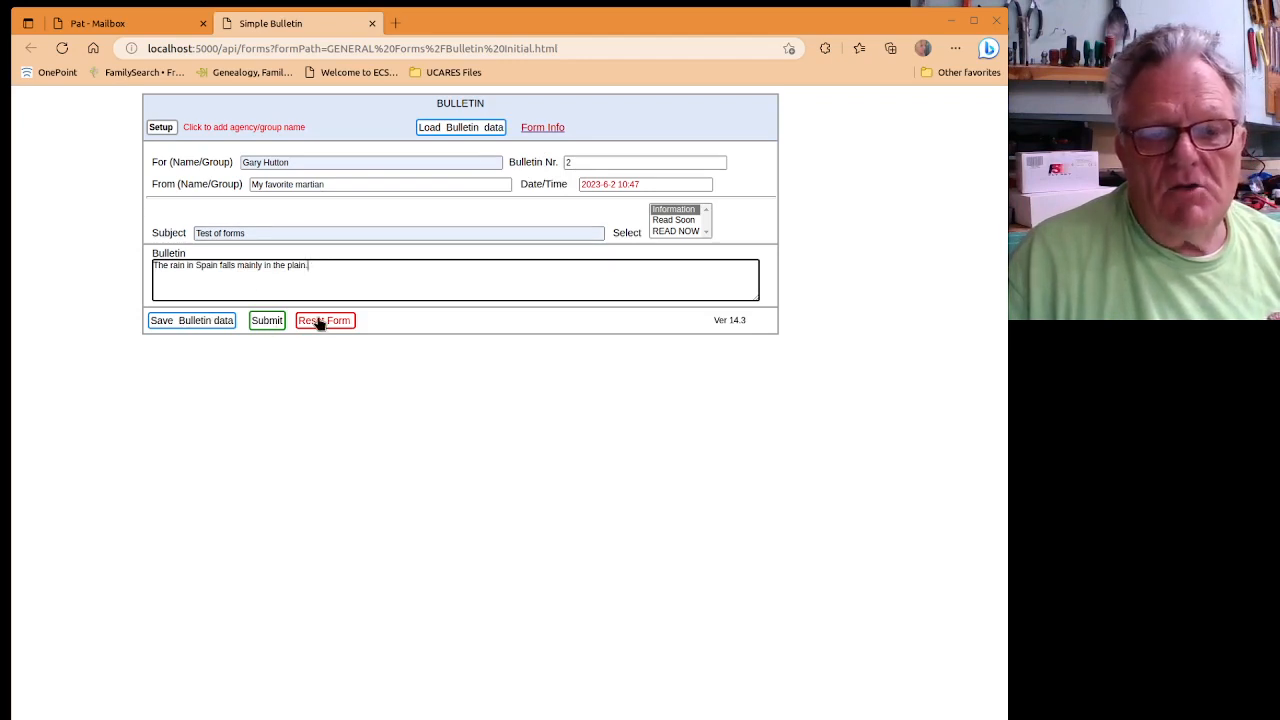
{"action": "left_click", "coordinate": [266, 322]}
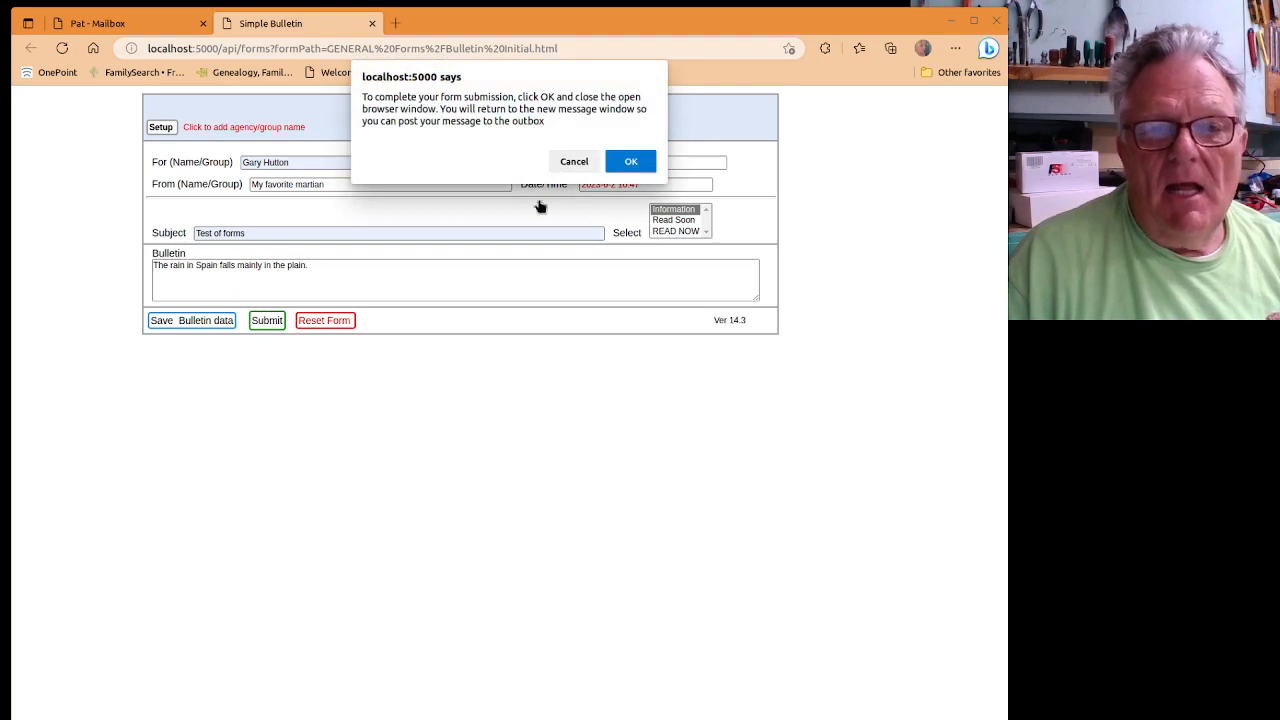
Confirm the submission and post 'Test of forms #2 Information' to the outbox.
{"action": "left_click", "coordinate": [630, 165]}
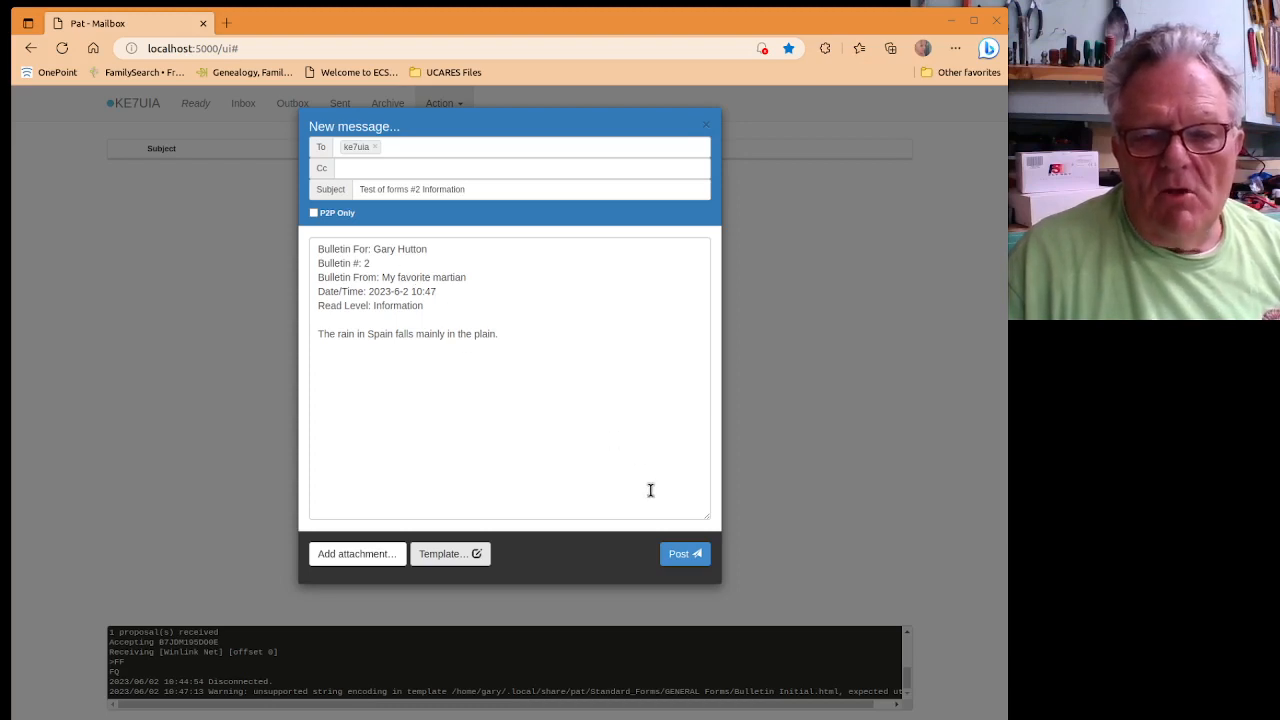
{"action": "left_click", "coordinate": [682, 557]}
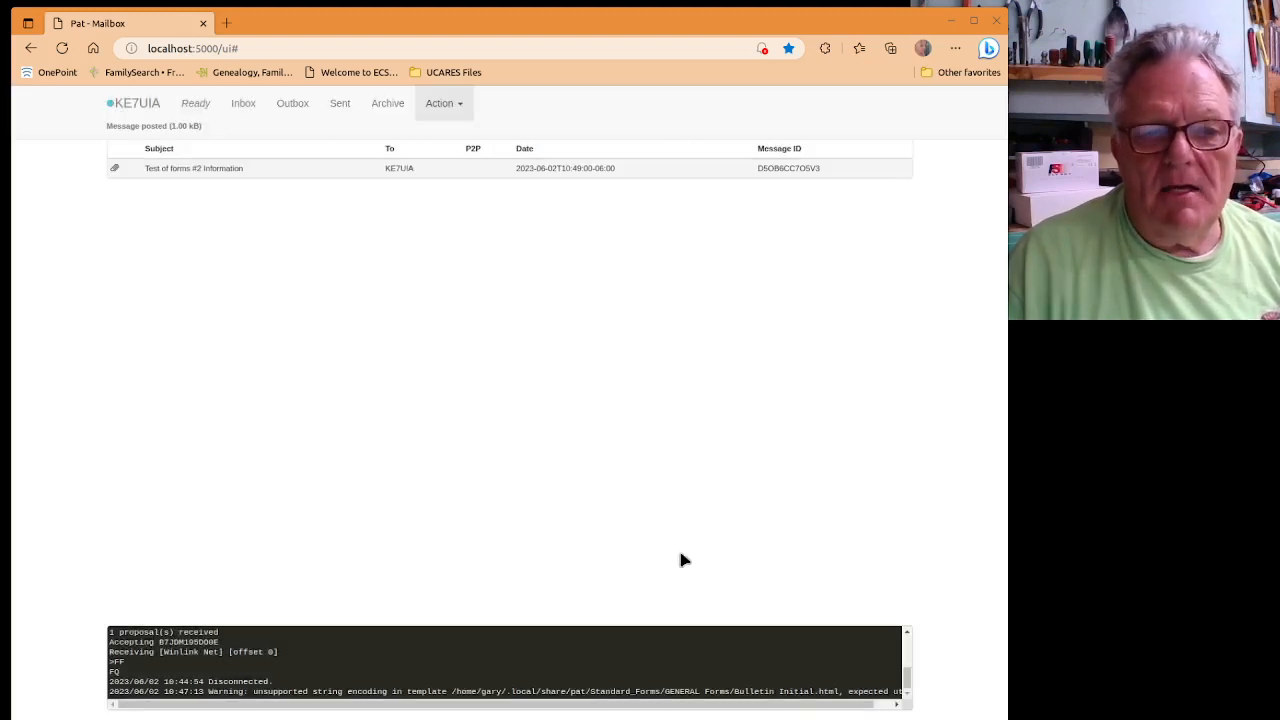
Review the Outbox, Sent and Inbox folders, ending back on the Outbox with the queued bulletin.
{"action": "left_click", "coordinate": [292, 106]}
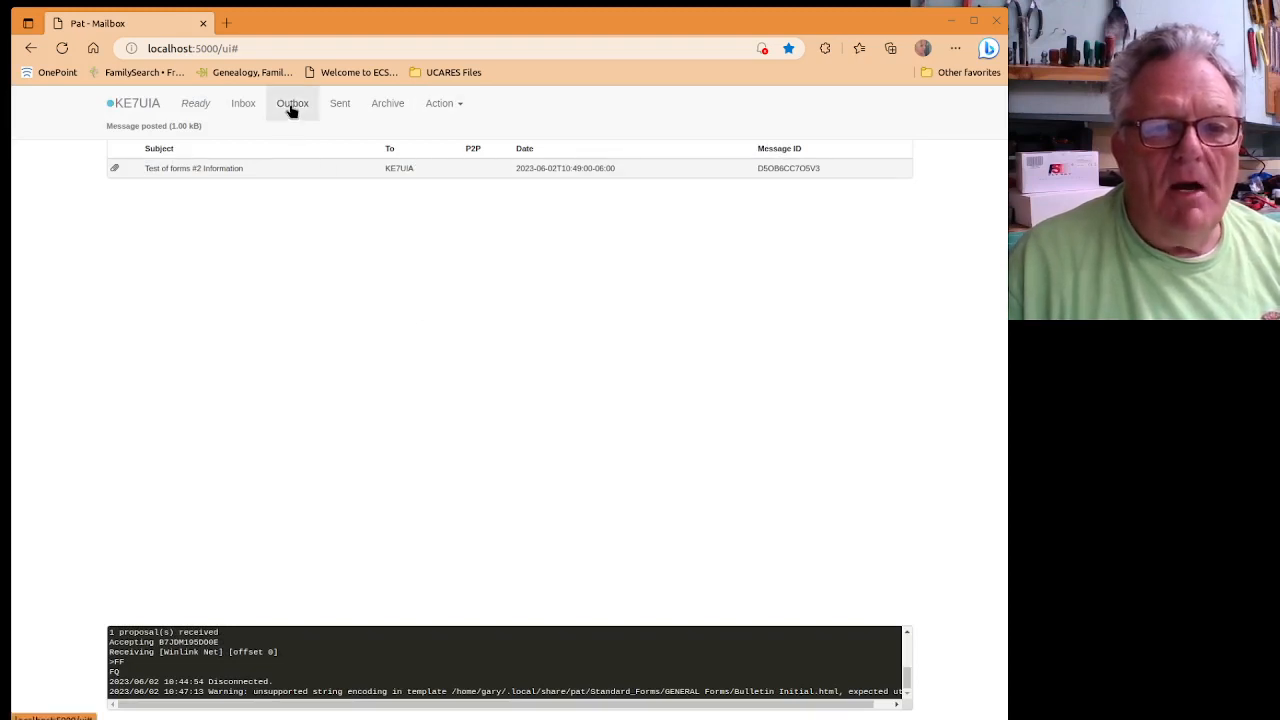
{"action": "left_click", "coordinate": [341, 106]}
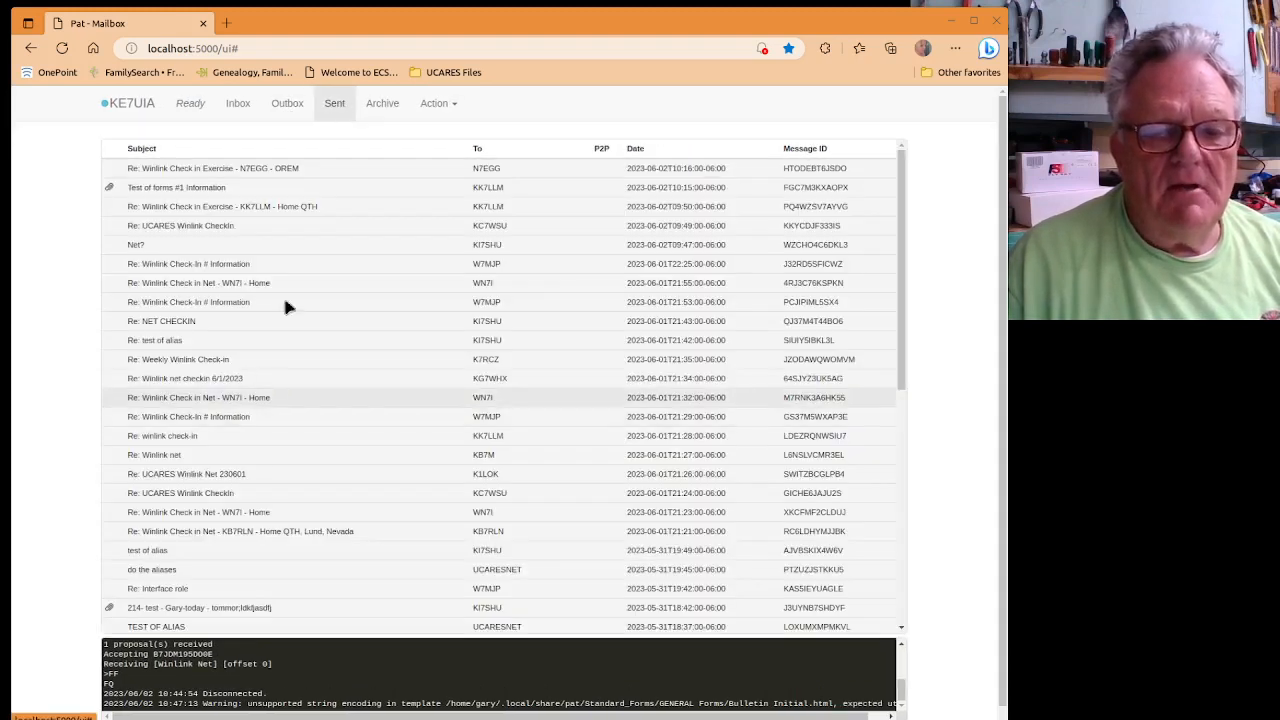
{"action": "left_click", "coordinate": [238, 107]}
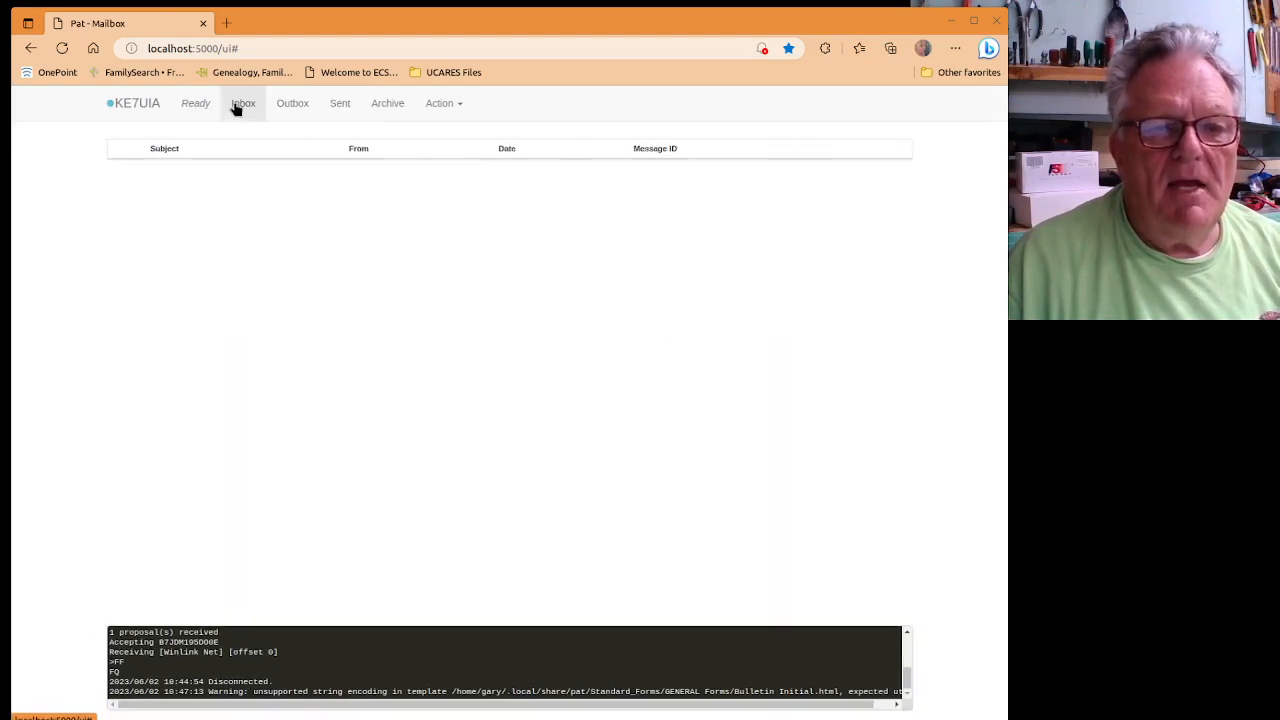
{"action": "left_click", "coordinate": [292, 106]}
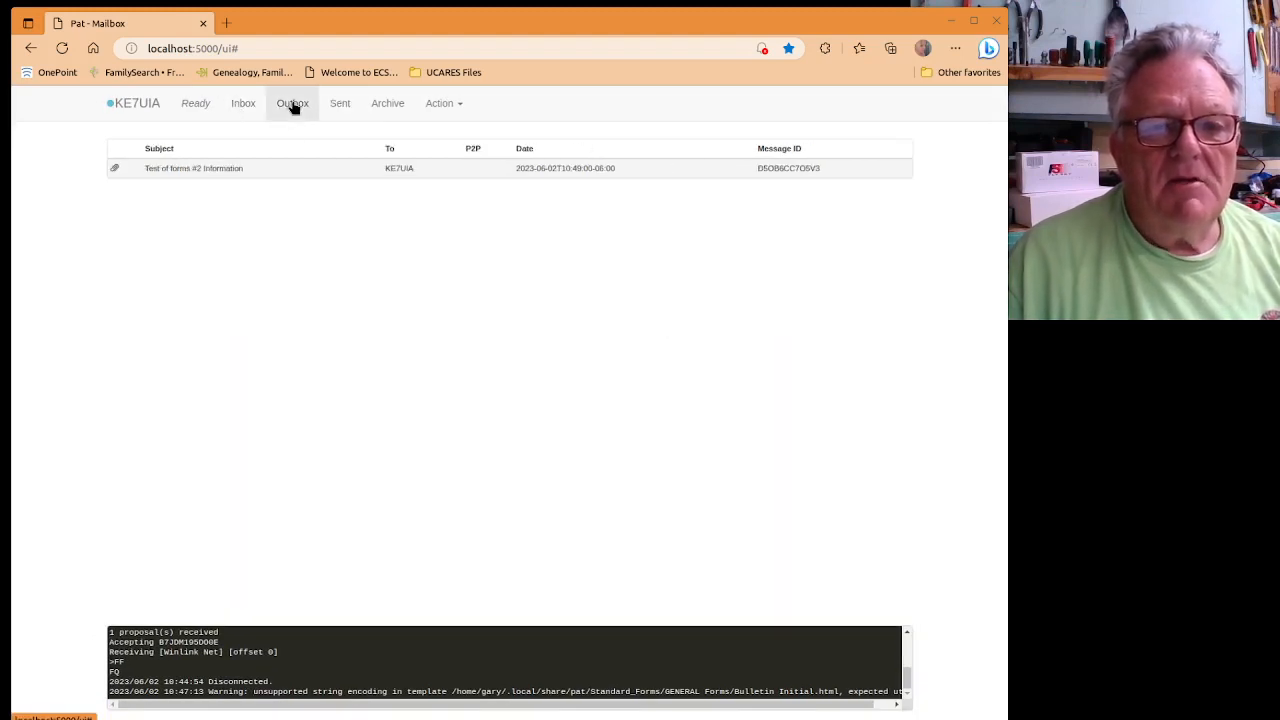
Connect to the Winlink server over telnet to transmit the queued bulletin.
{"action": "left_click", "coordinate": [442, 104]}
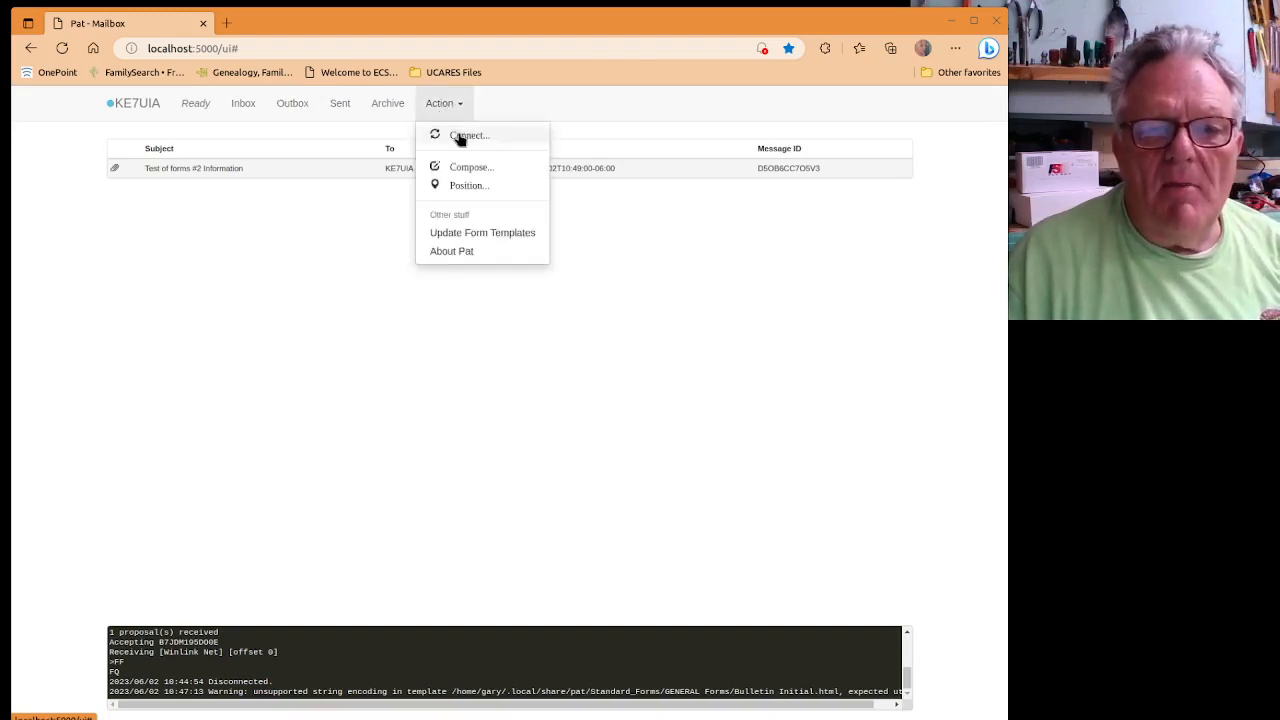
{"action": "left_click", "coordinate": [460, 137]}
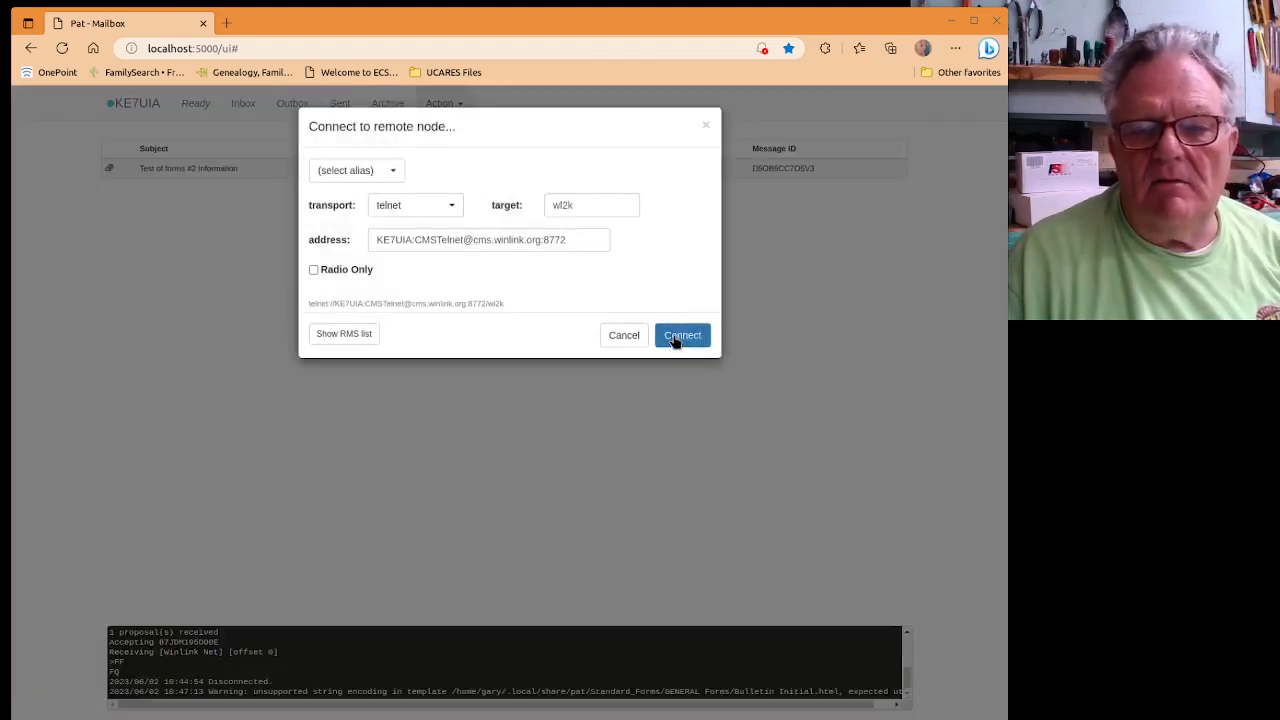
{"action": "left_click", "coordinate": [676, 341]}
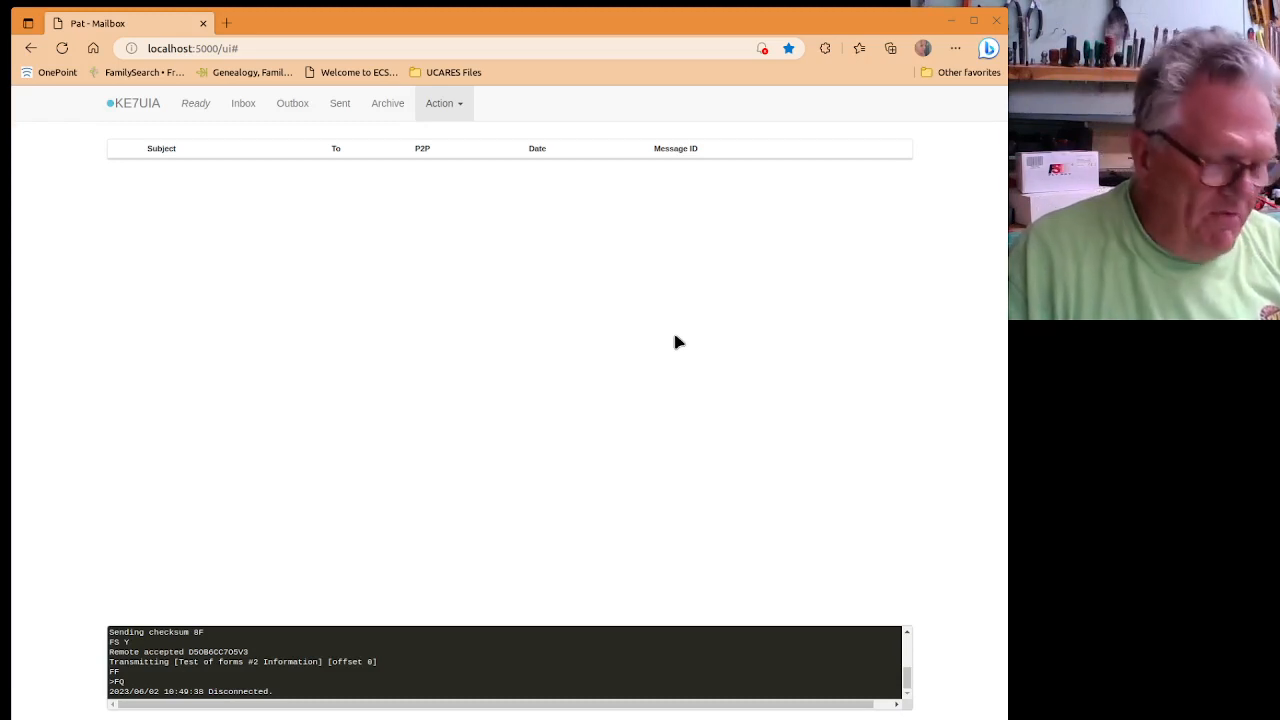
Reconnect over telnet to check for incoming mail, then view the Inbox showing no new messages.
{"action": "left_click", "coordinate": [460, 106]}
{"action": "left_click", "coordinate": [466, 136]}
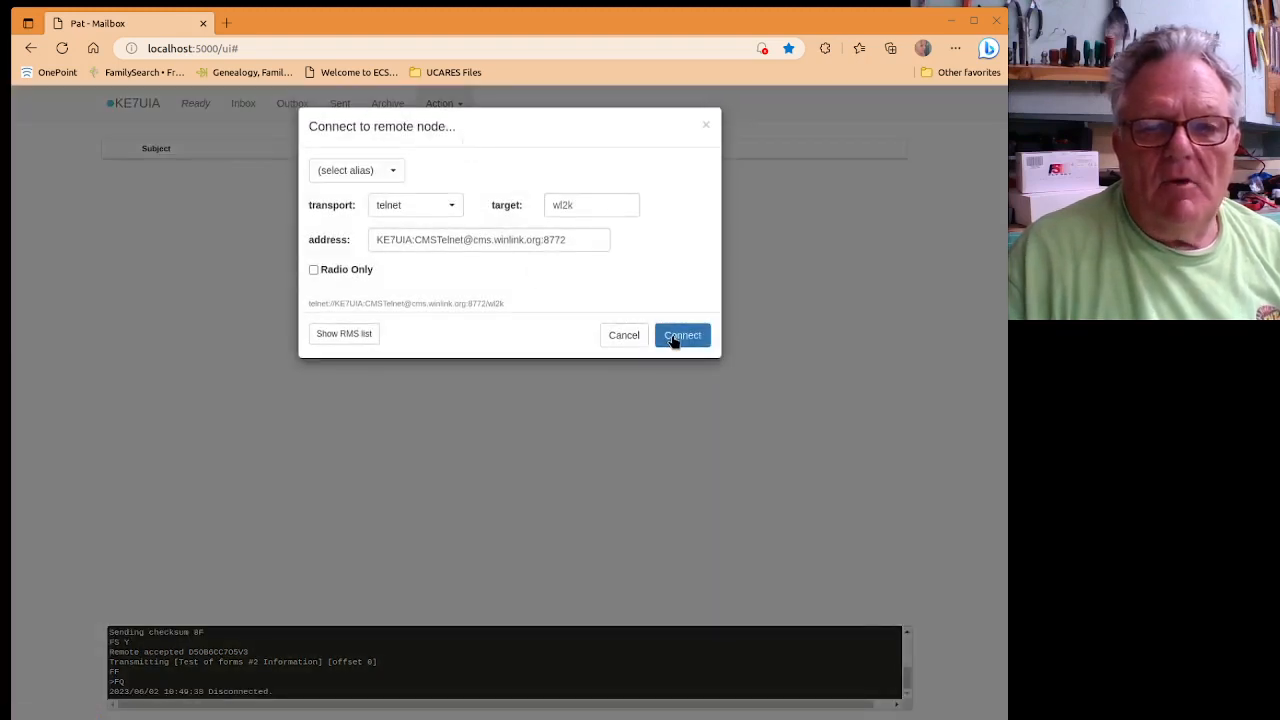
{"action": "left_click", "coordinate": [680, 337]}
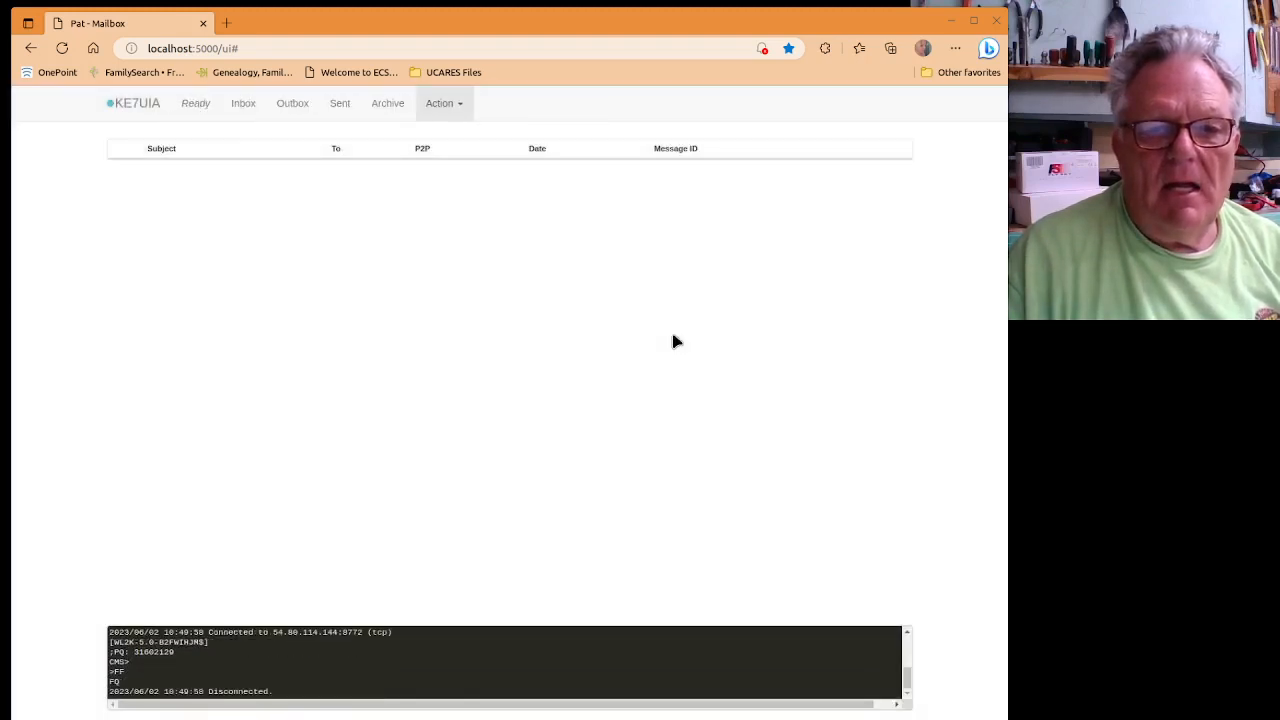
{"action": "left_click", "coordinate": [244, 108]}
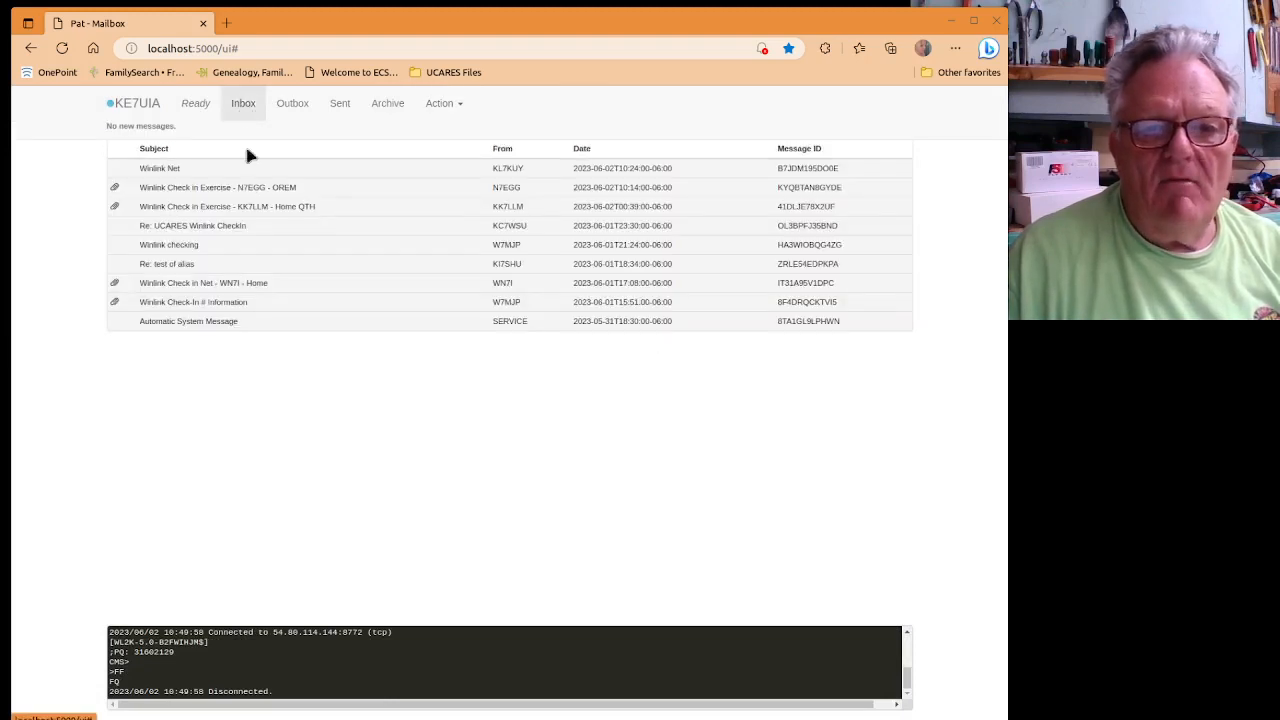